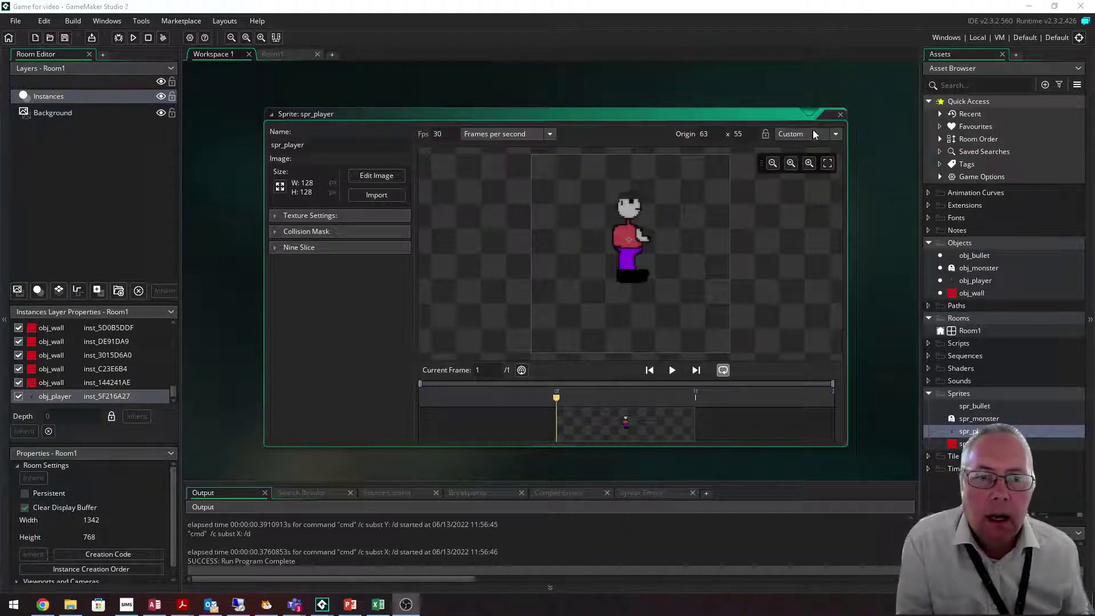
Close spr_player, nudge the Room1 player instance slightly left, and return to Workspace 1
left_click(839, 112)
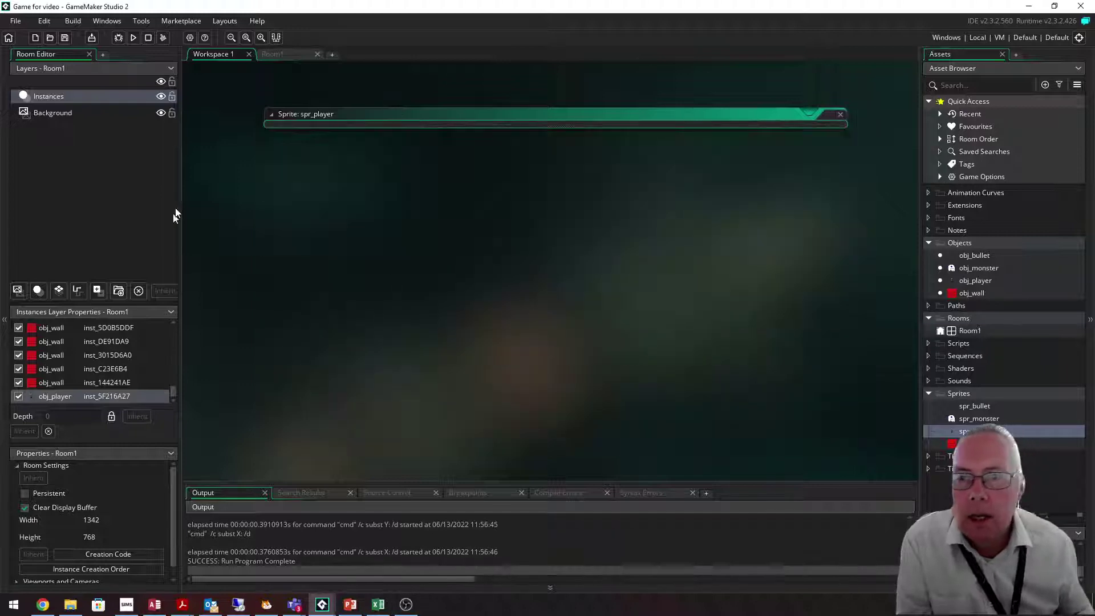
left_click(274, 55)
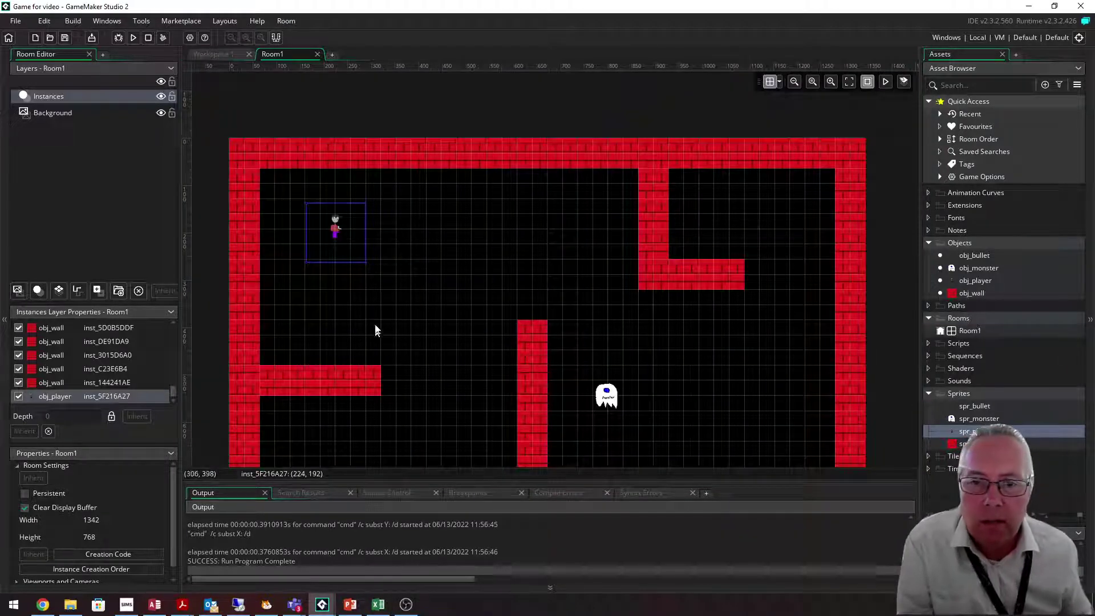
mouse_move(336, 227)
left_mouse_down()
mouse_move(337, 254)
mouse_move(332, 241)
left_mouse_up()
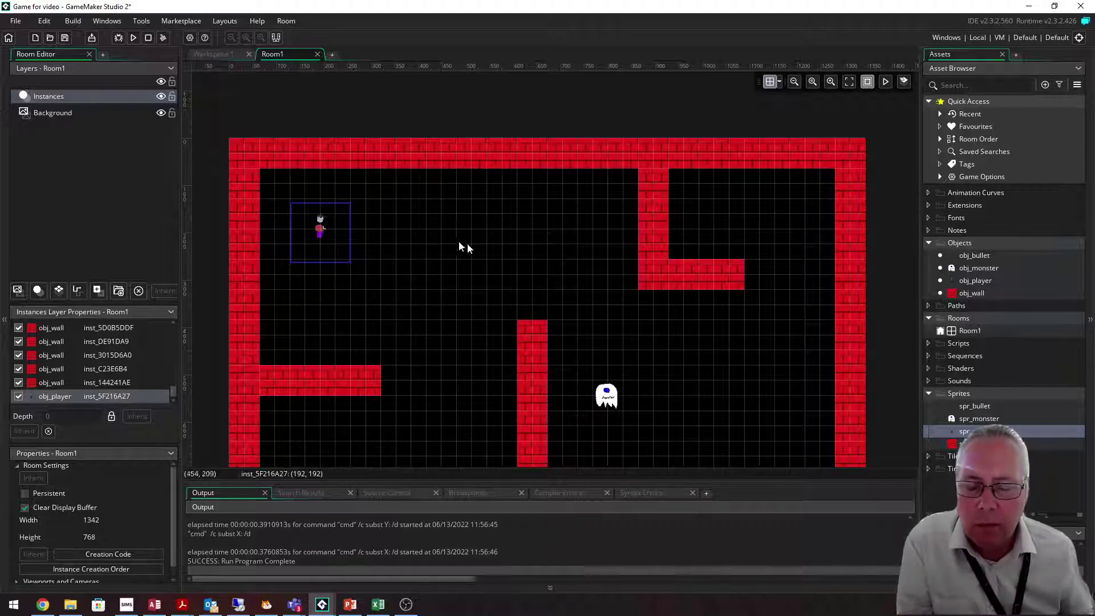
left_click(230, 56)
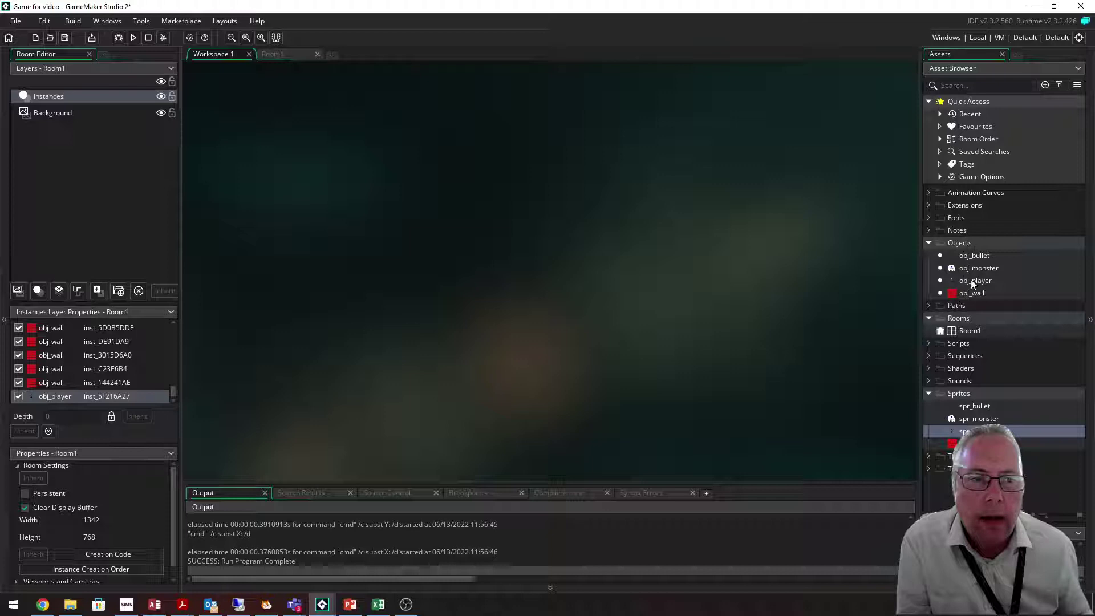
Open obj_player's object editor, reposition it, and toggle its empty Events list off and on
double_click(971, 280)
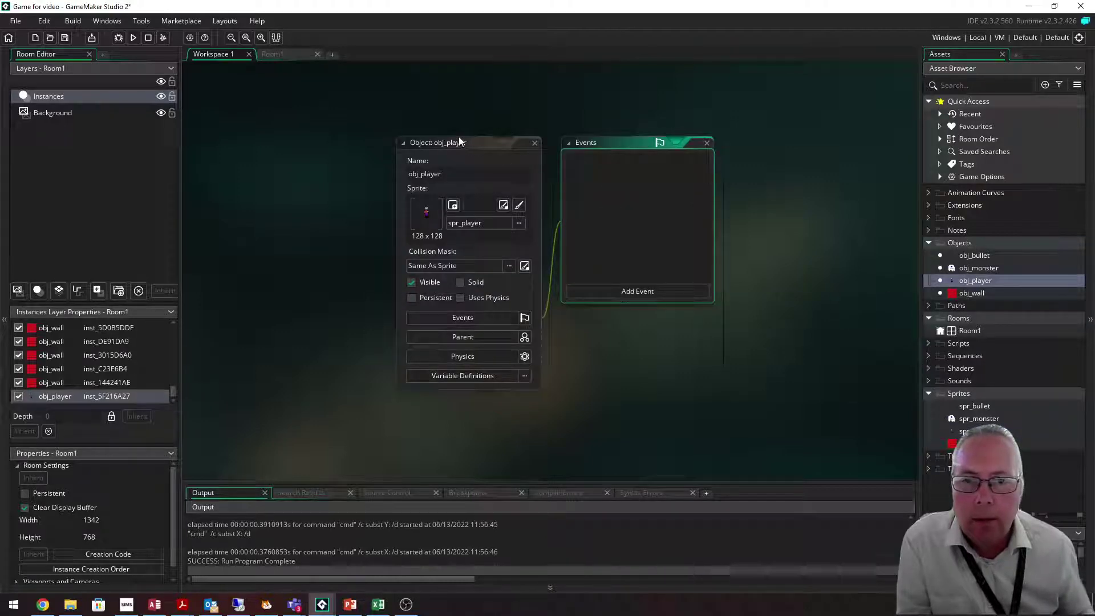
left_click_drag(460, 142, 300, 117)
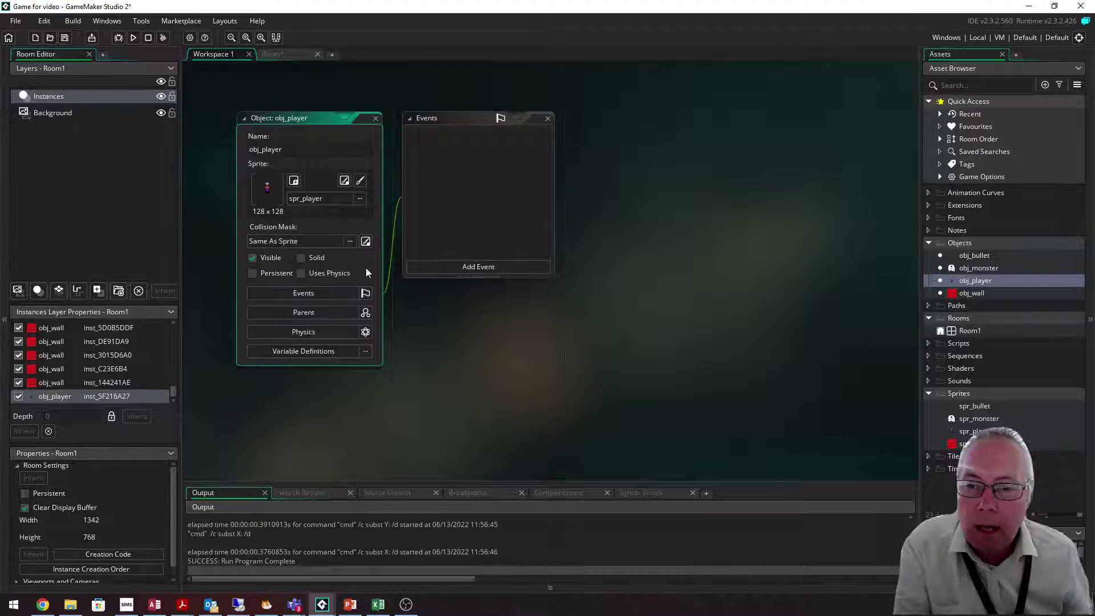
left_click(330, 293)
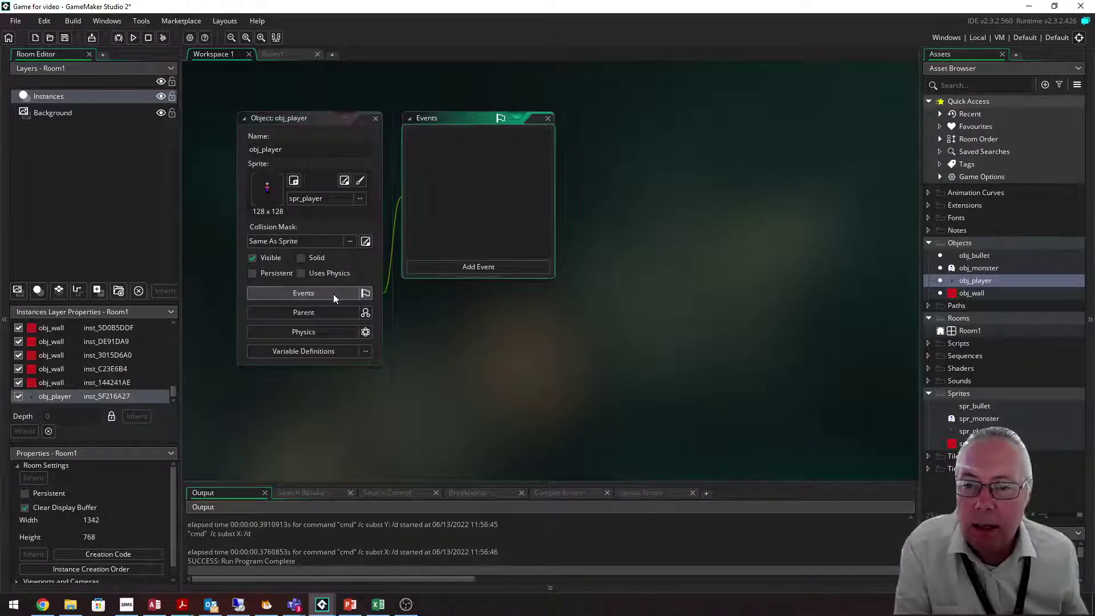
left_click(365, 295)
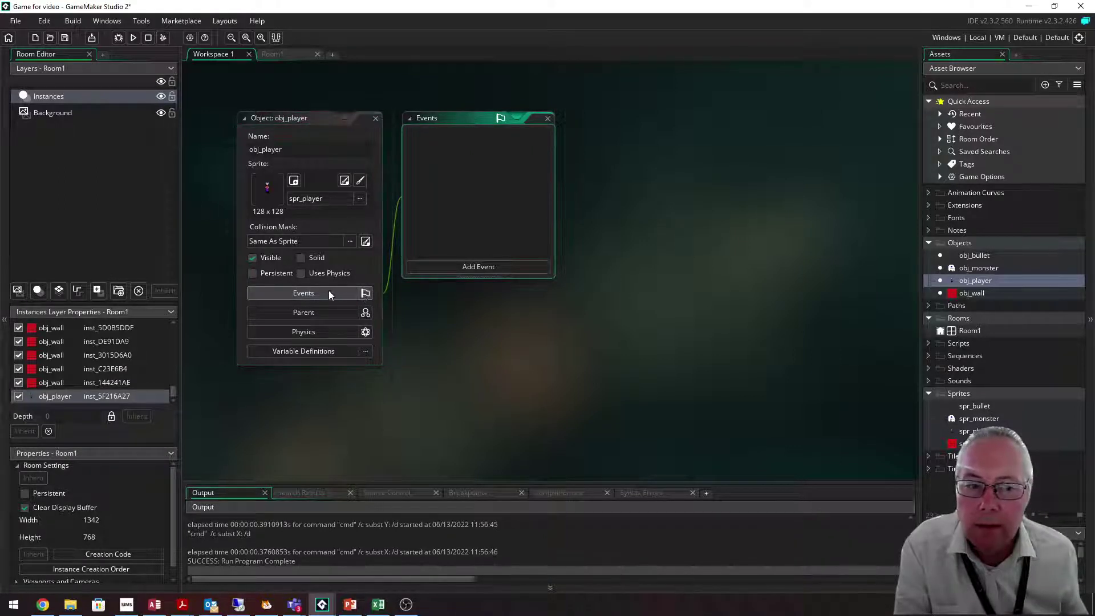
left_click(547, 118)
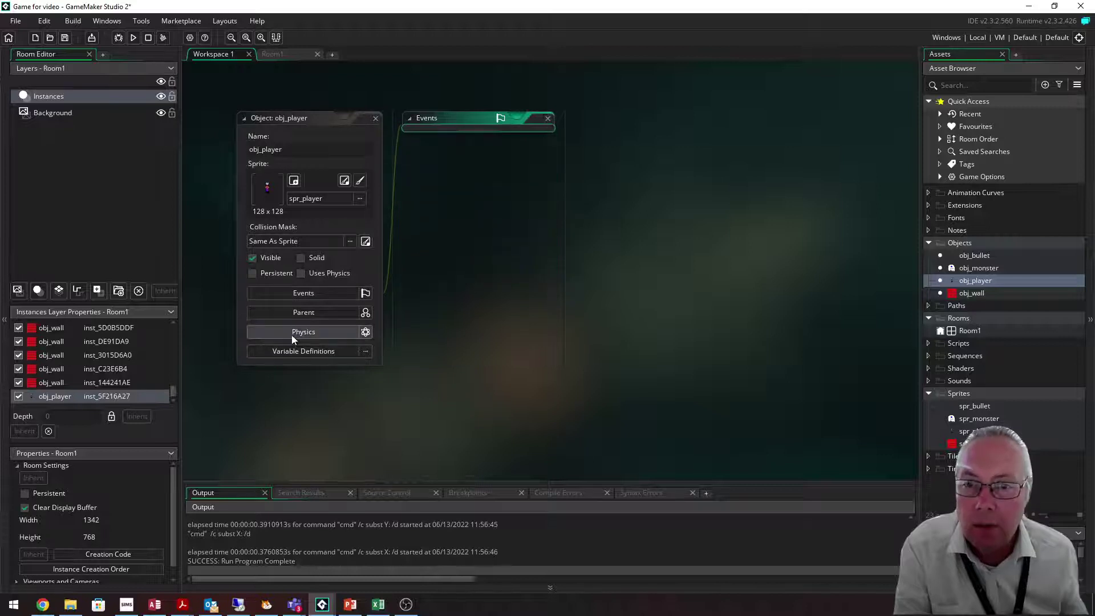
left_click(295, 291)
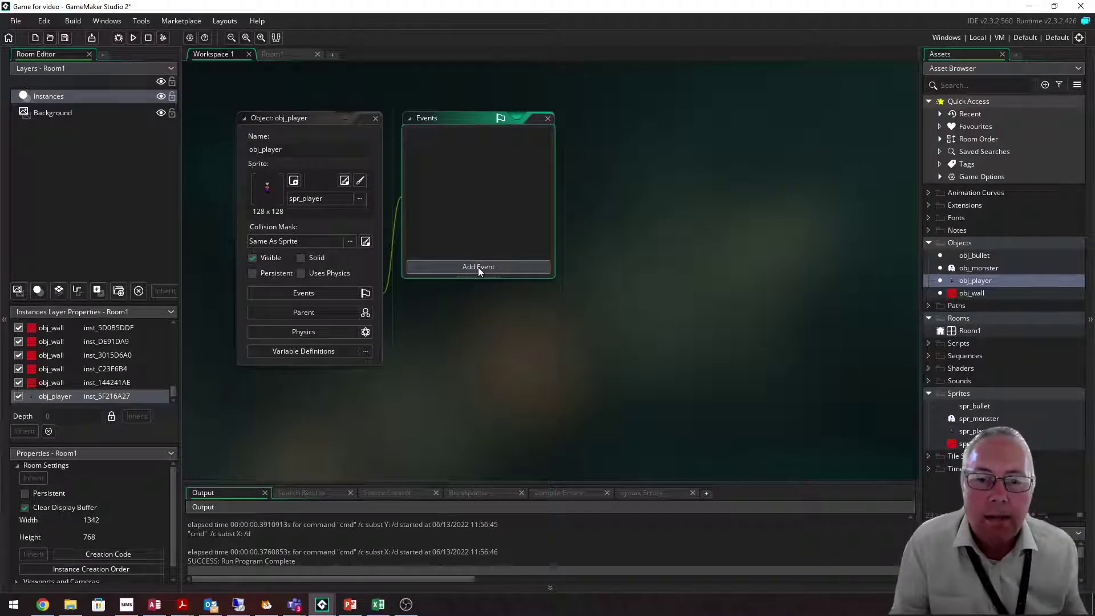
Add a Key Down > Left event to obj_player from the Add Event menu
left_click(479, 267)
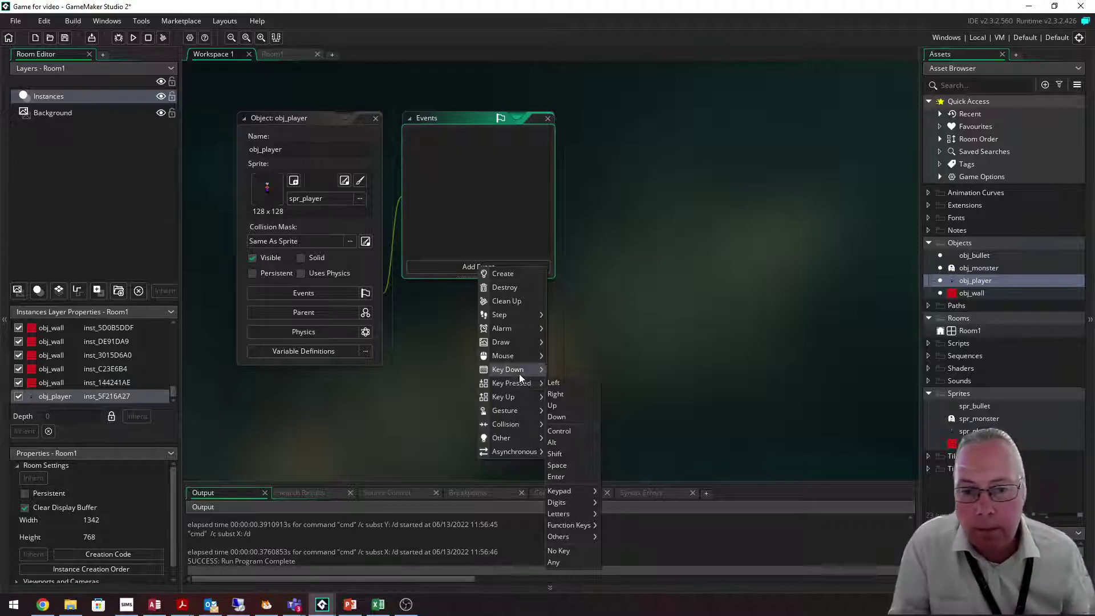
mouse_move(509, 369)
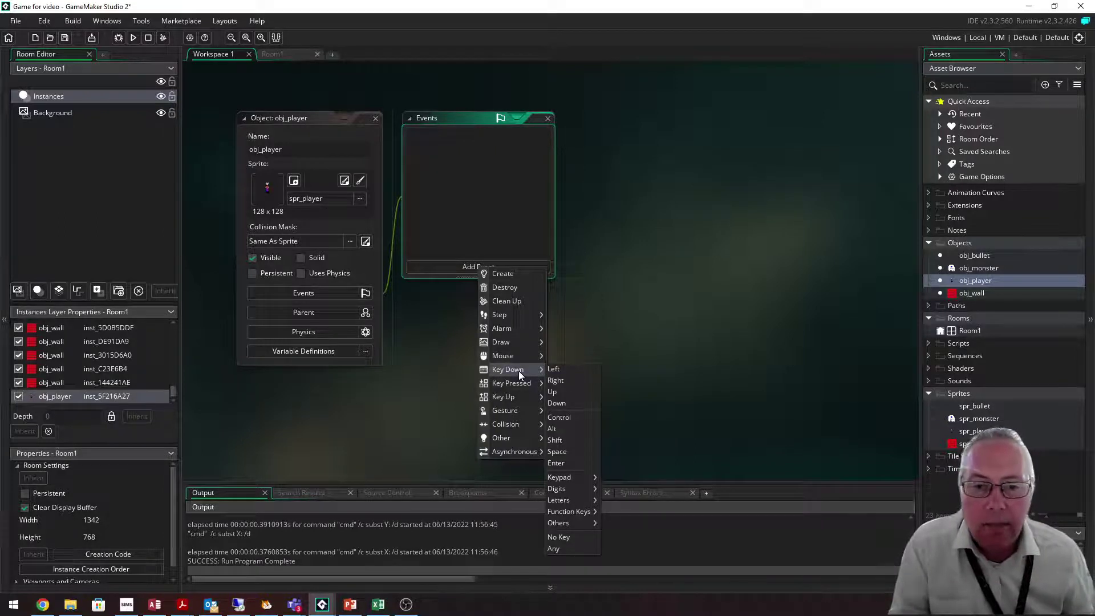
left_click(562, 369)
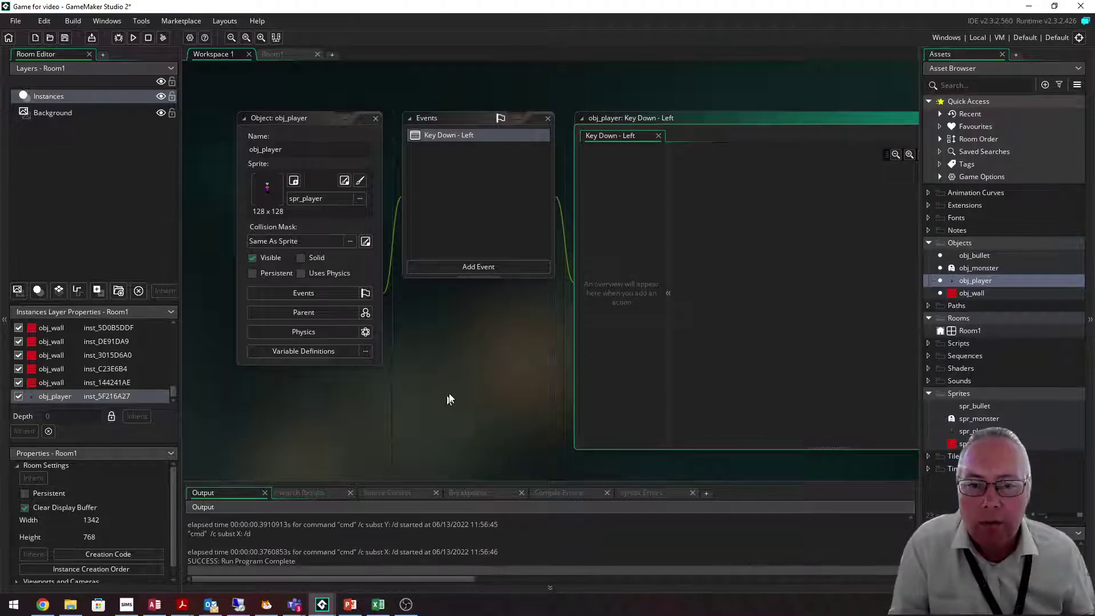
scroll(457, 395, "down", 1)
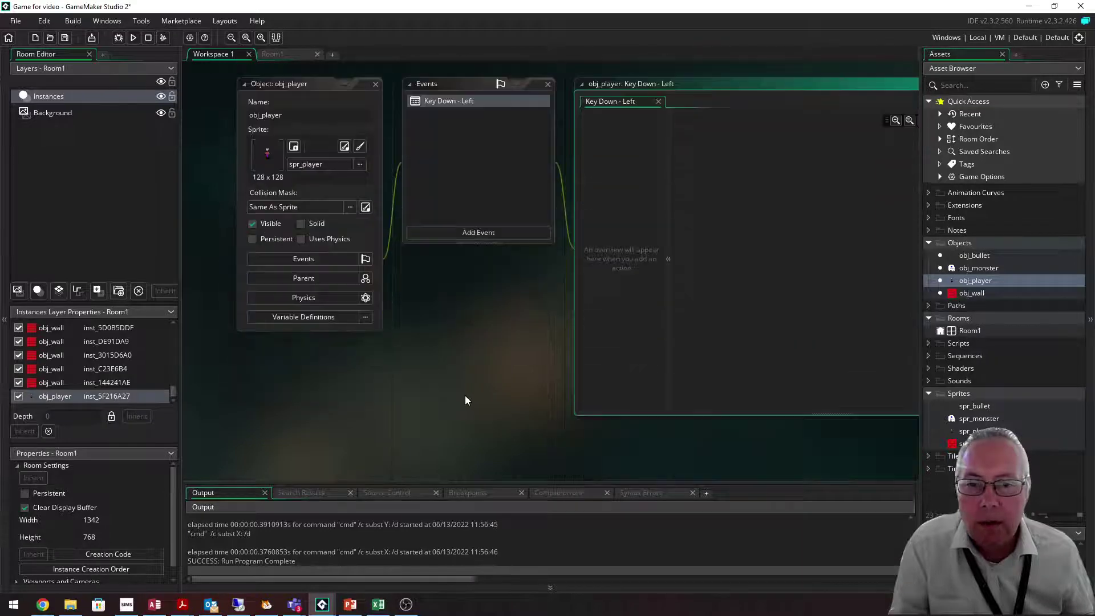
scroll(465, 395, "up", 1)
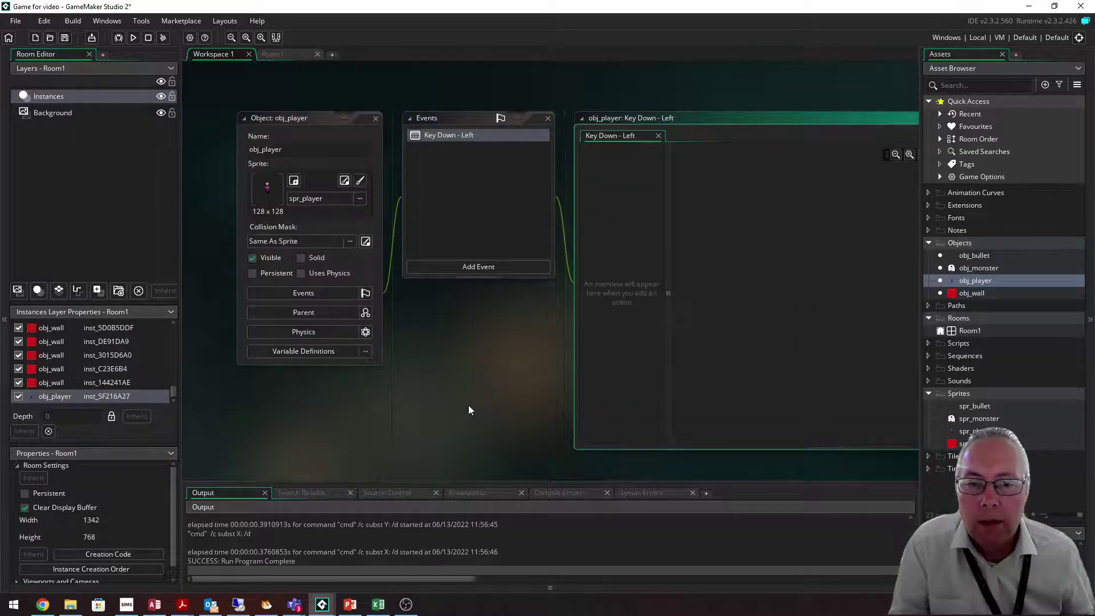
Rearrange obj_player's editor windows and expand the empty Key Down - Left editor with its Toolbox
left_click(469, 409)
left_click(303, 119)
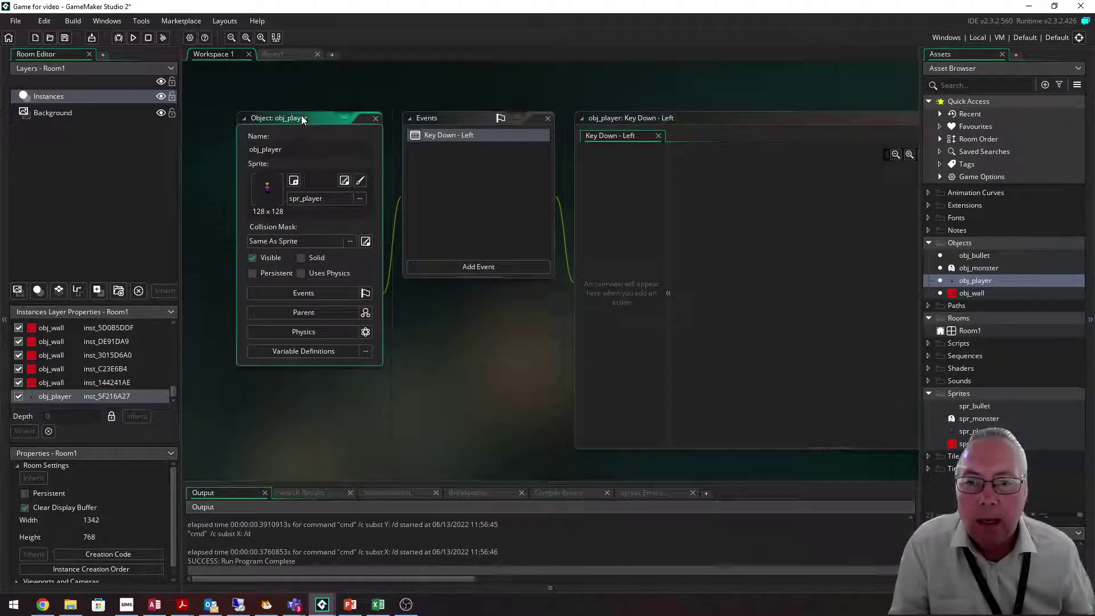
mouse_move(302, 119)
left_mouse_down()
mouse_move(288, 119)
mouse_move(336, 121)
left_mouse_up()
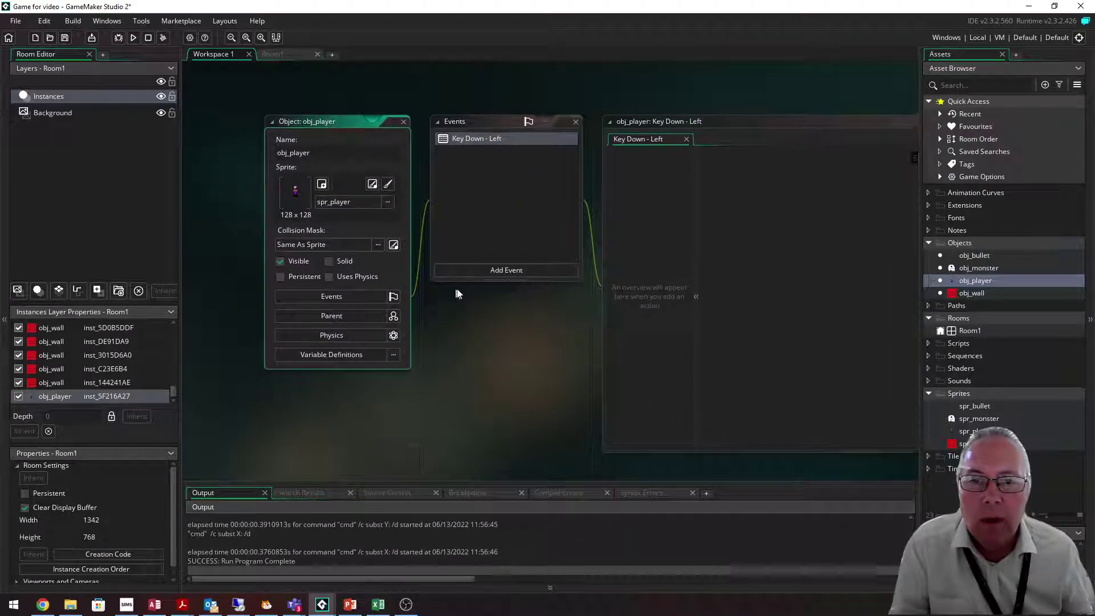
left_click(755, 178)
mouse_move(760, 119)
left_mouse_down()
mouse_move(598, 151)
mouse_move(629, 83)
mouse_move(678, 243)
left_mouse_up()
scroll(274, 206, "up", 2)
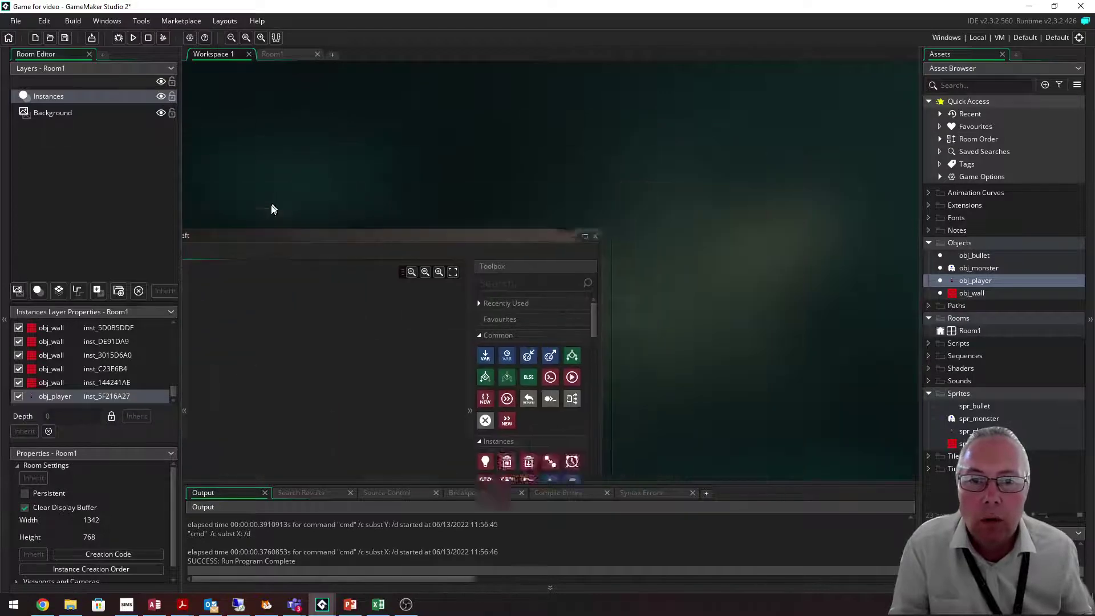
mouse_move(554, 122)
left_mouse_down()
mouse_move(421, 149)
mouse_move(555, 82)
left_mouse_up()
scroll(556, 81, "down", 2)
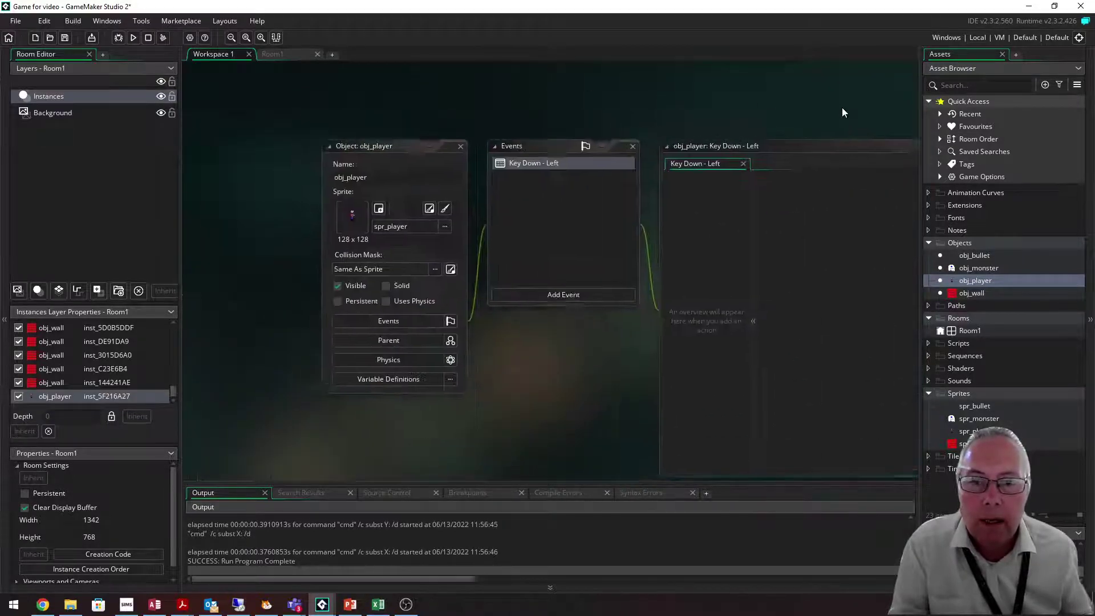
mouse_move(842, 107)
left_mouse_down()
mouse_move(389, 135)
mouse_move(534, 135)
mouse_move(538, 90)
left_mouse_up()
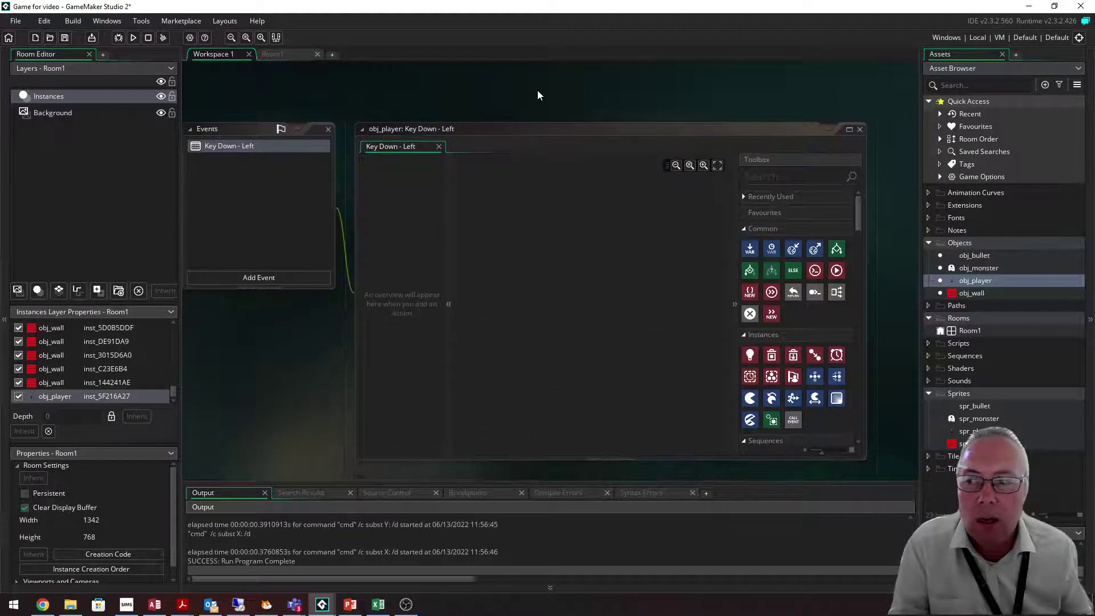
scroll(538, 90, "down", 2)
left_click_drag(650, 120, 788, 122)
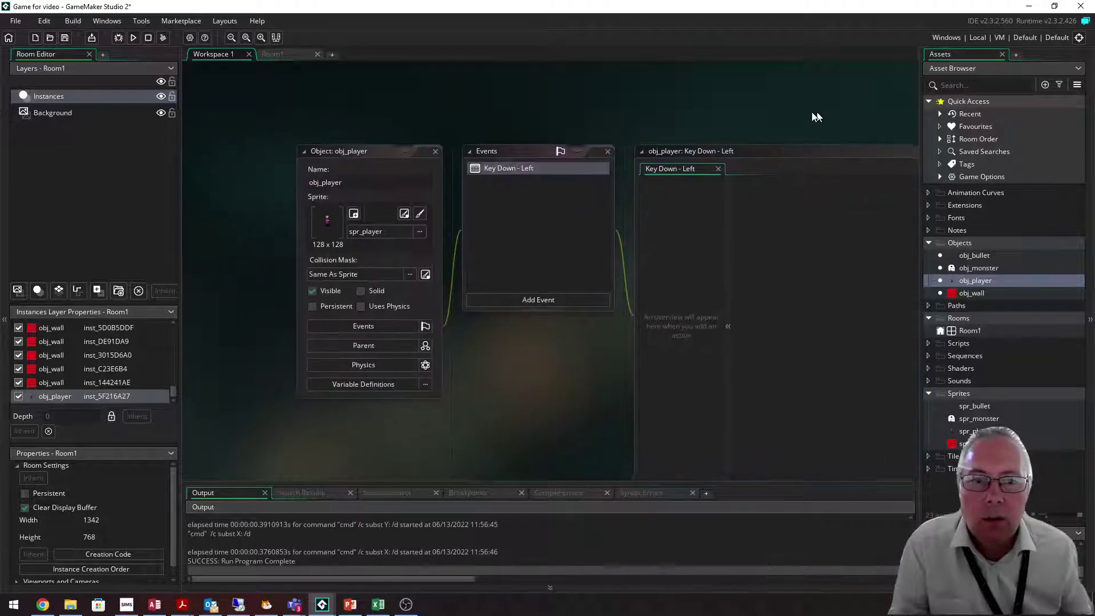
double_click(826, 150)
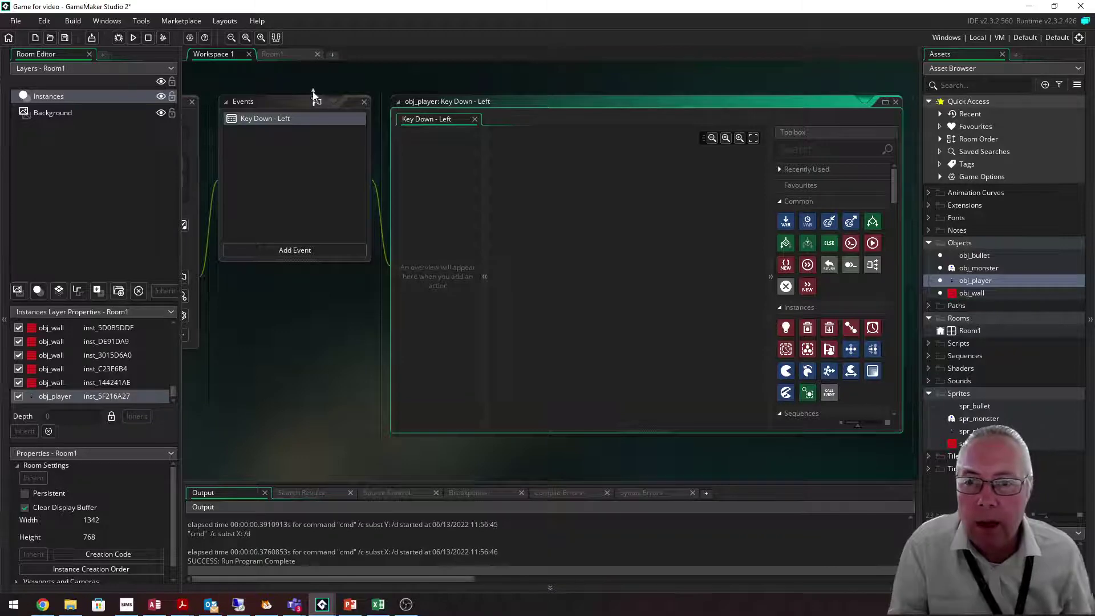
left_click_drag(313, 91, 659, 205)
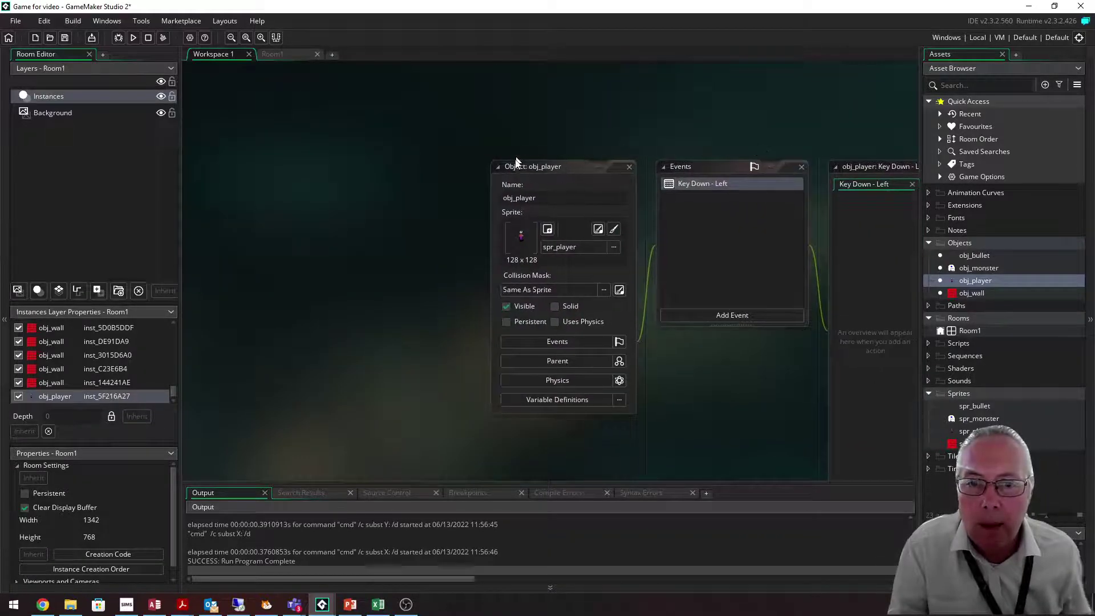
scroll(630, 115, "up", 3)
left_click_drag(630, 172, 257, 129)
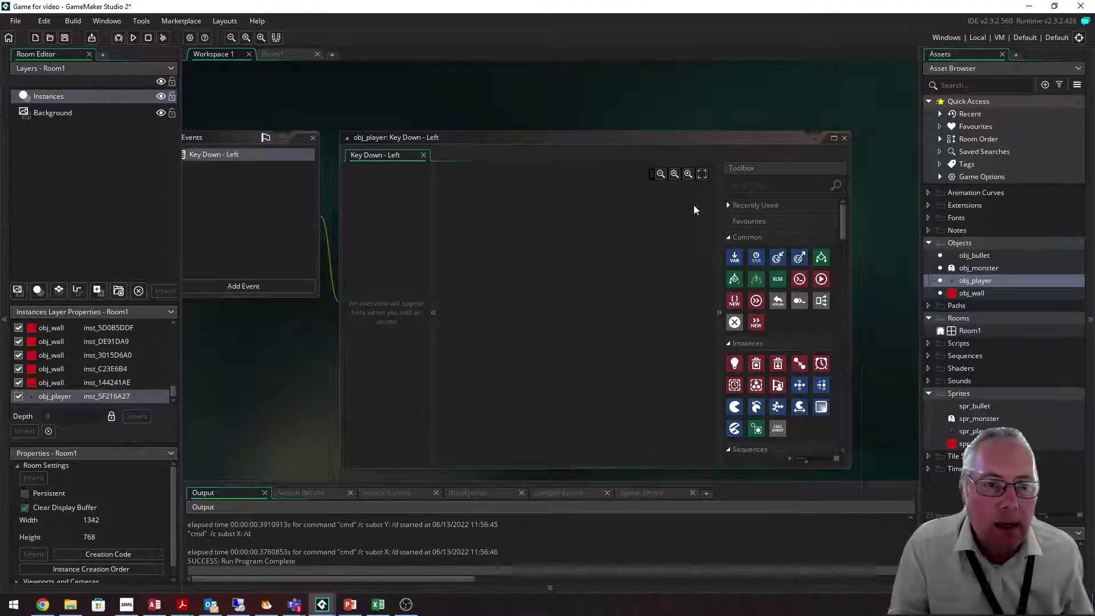
Add a Set Instance Variable action (X coordinate, value 0) to the Key Down - Left event
left_click(752, 185)
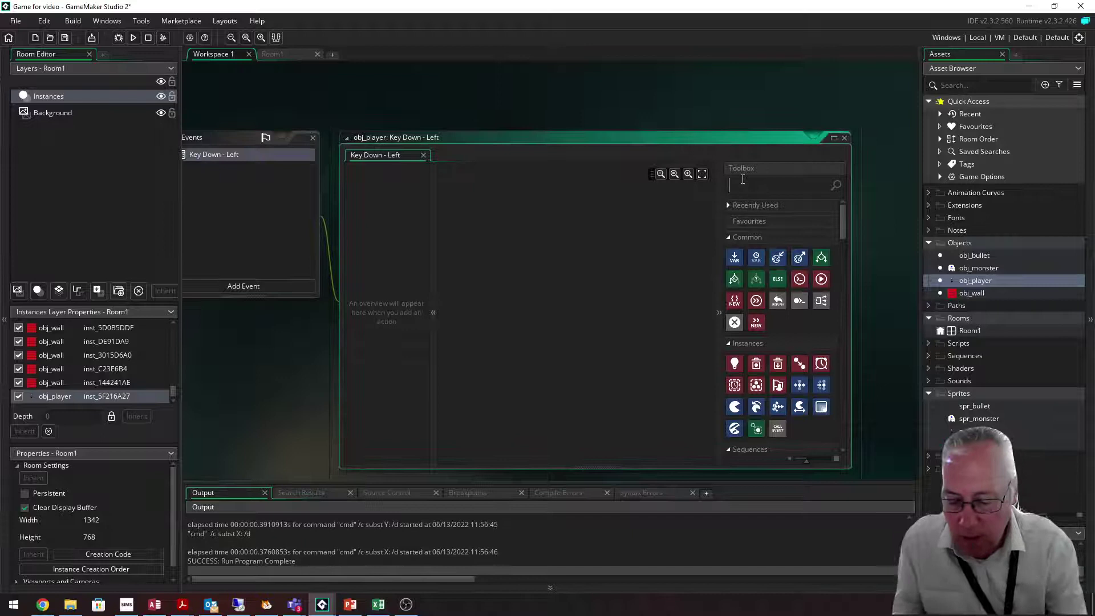
type("set i")
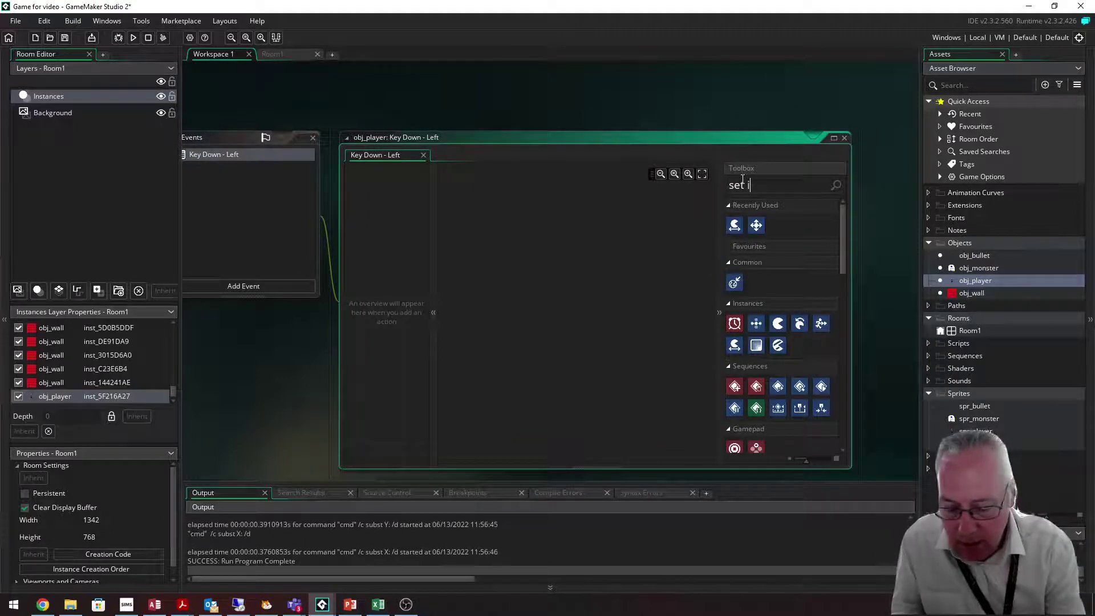
type("ns")
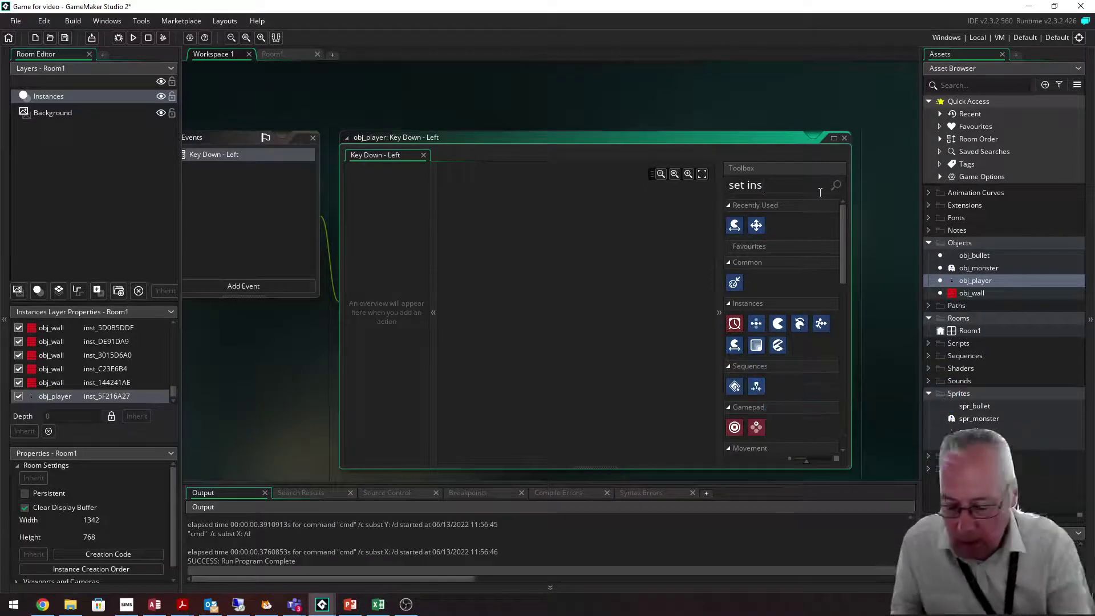
type("tance")
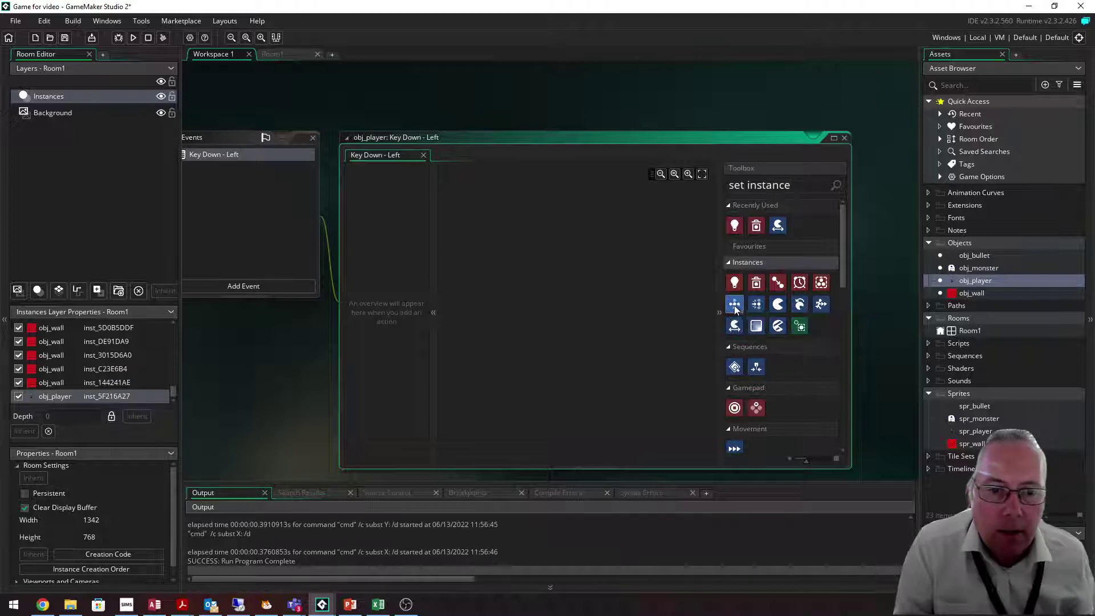
left_click_drag(735, 305, 484, 237)
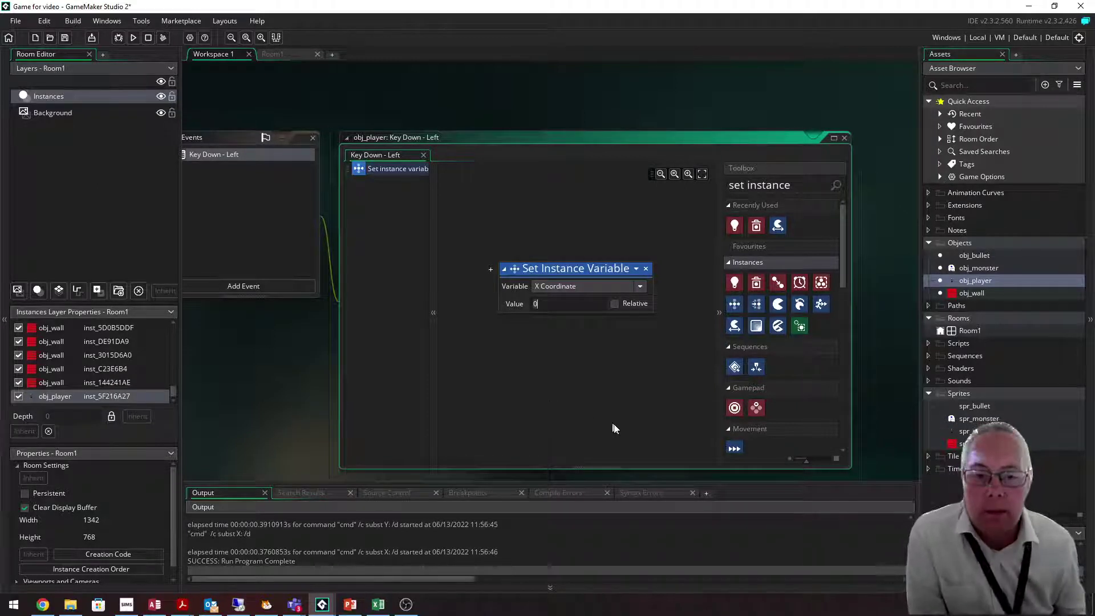
Move the obj_player instance in Room1 from (192,192) to (512,224)
left_click(274, 57)
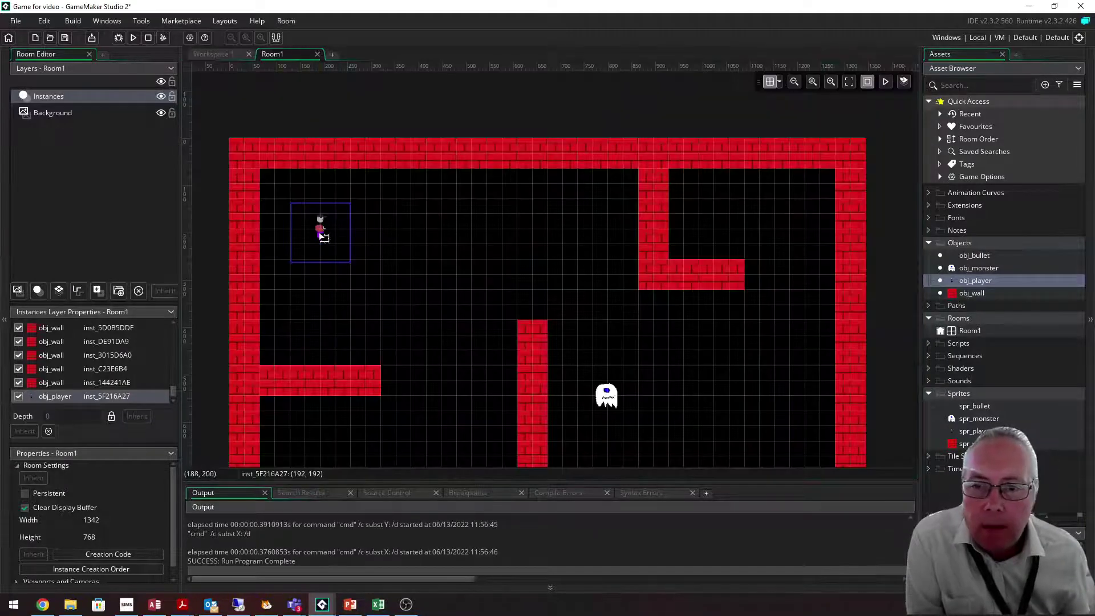
left_click_drag(324, 237, 473, 248)
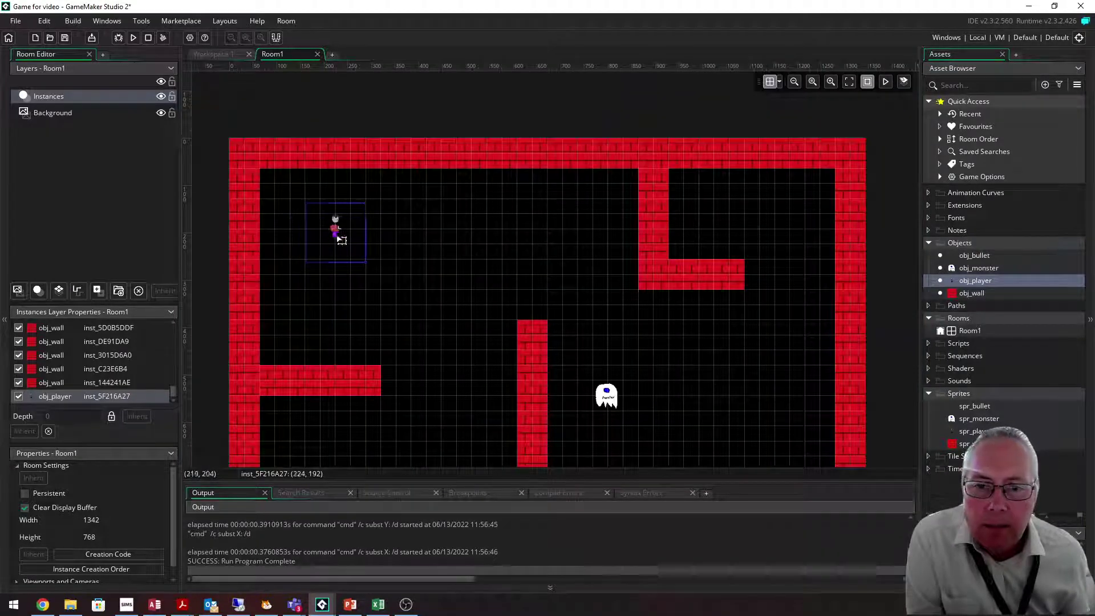
left_click(545, 229)
left_click(479, 248)
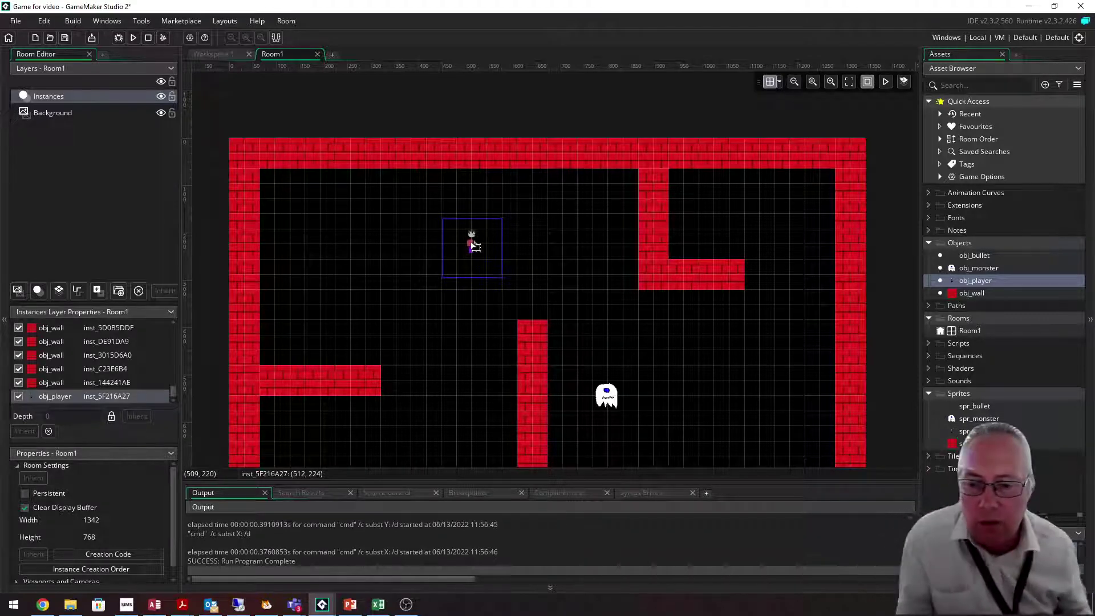
left_click(200, 472)
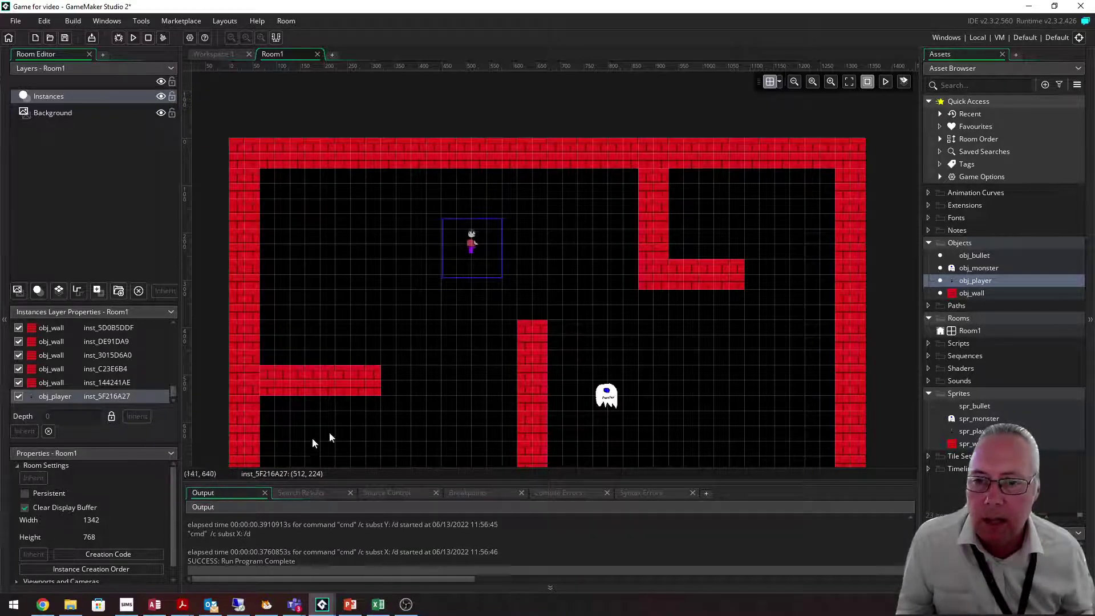
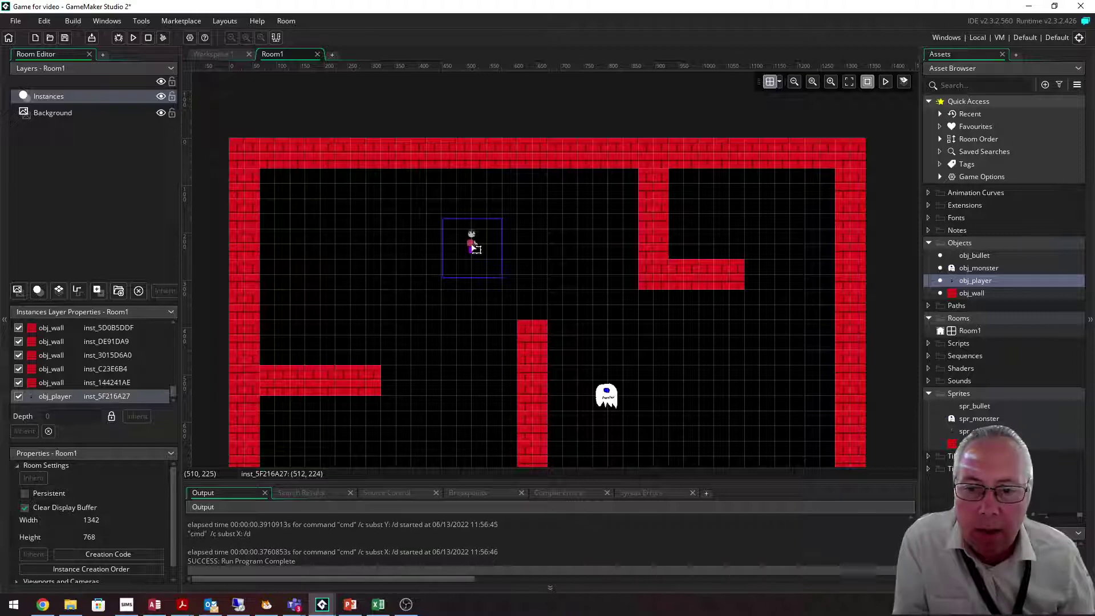
Nudge the player instance four cells left, then drag it to about (480, 256)
key("Left")
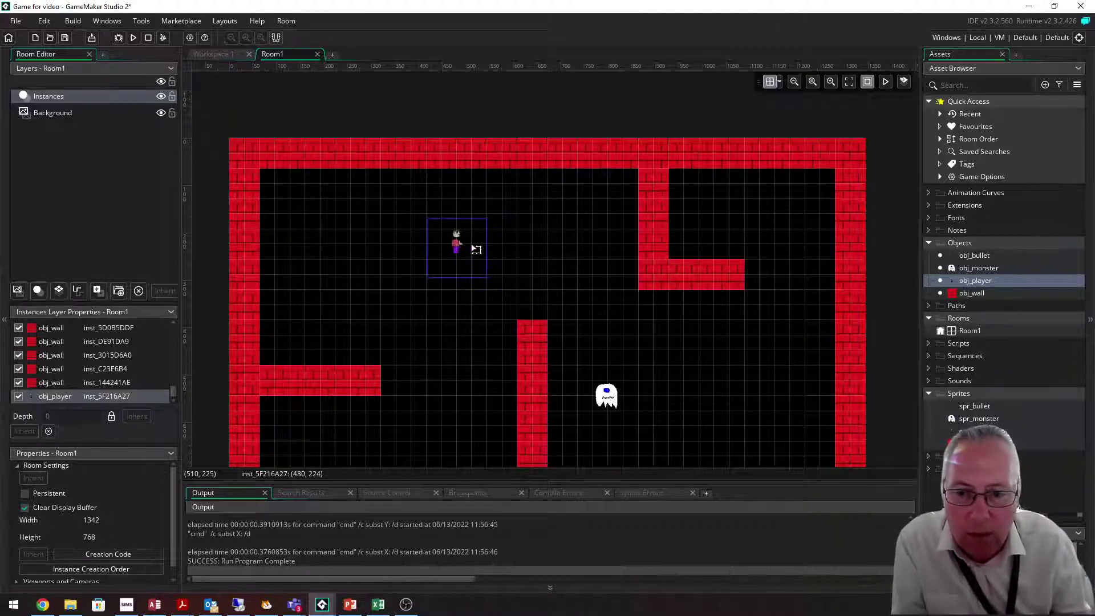
key("Left")
key("Left")
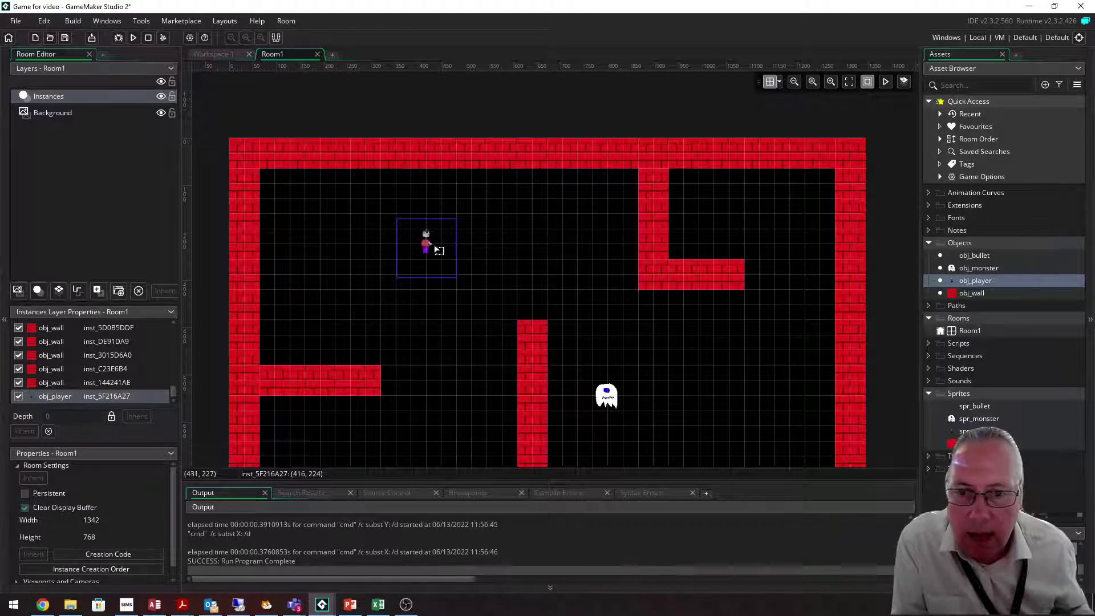
key("Left")
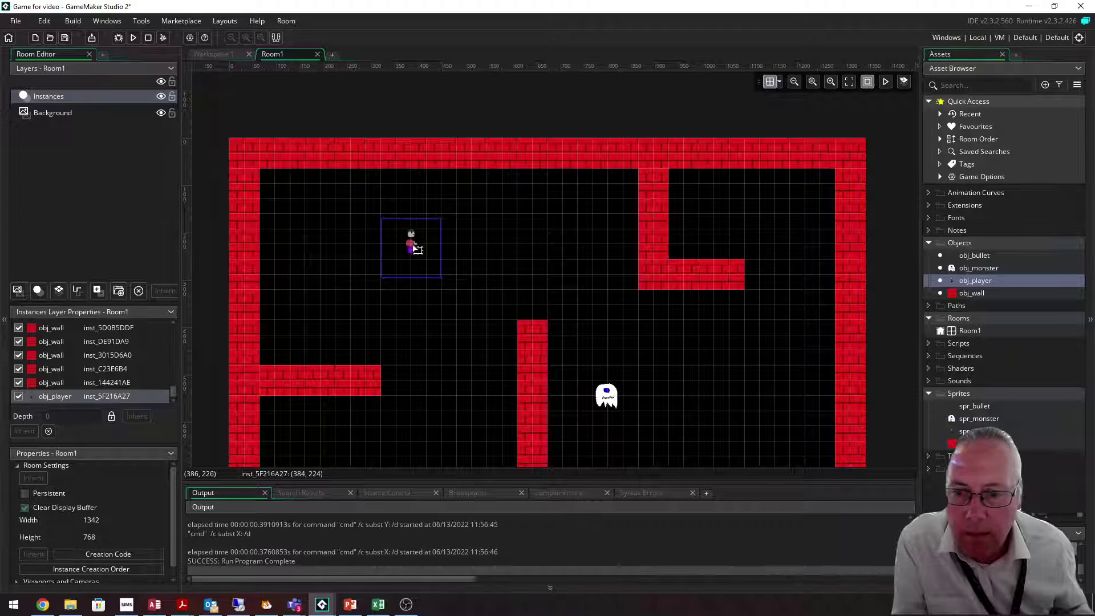
key("Left")
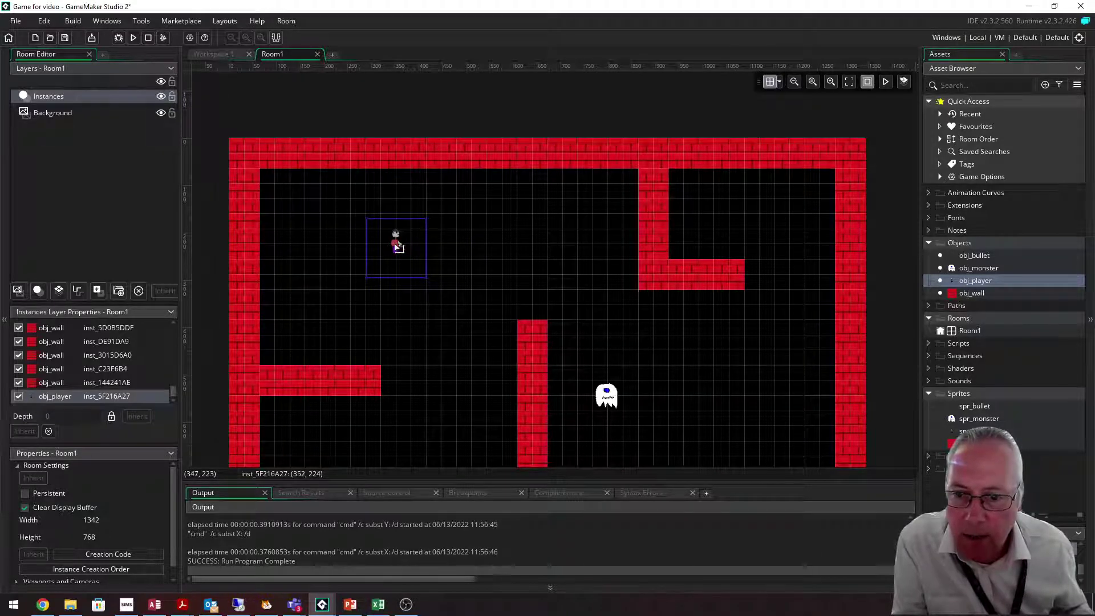
mouse_move(398, 247)
left_mouse_down()
mouse_move(489, 247)
mouse_move(457, 247)
left_mouse_up()
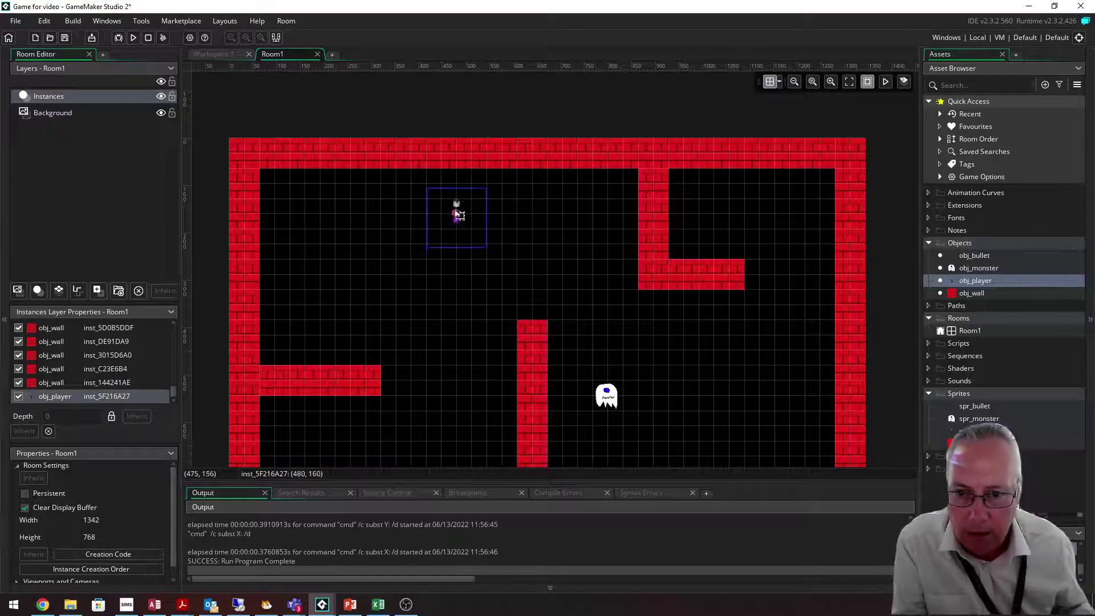
mouse_move(457, 247)
left_mouse_down()
mouse_move(456, 275)
mouse_move(457, 261)
left_mouse_up()
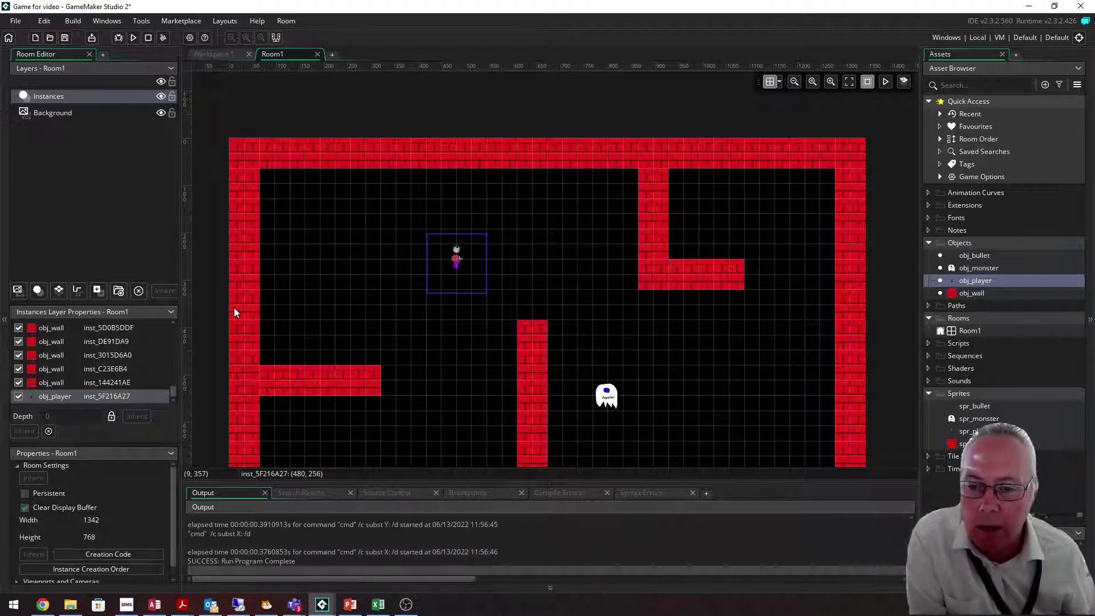
Set the Key Down - Left action's X Coordinate value to a relative -3
left_click(224, 55)
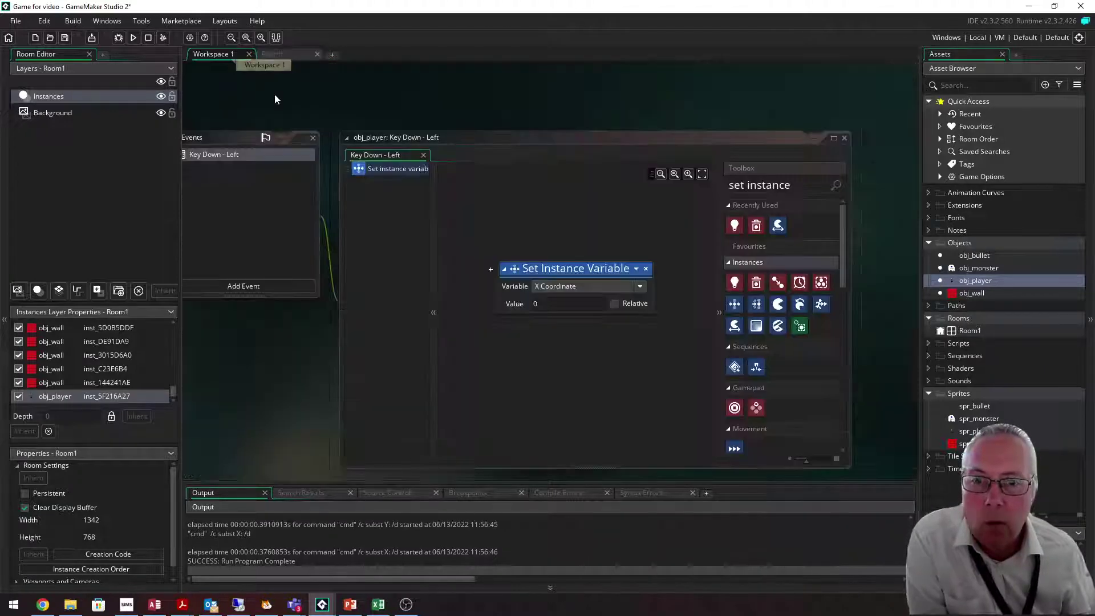
left_click(542, 302)
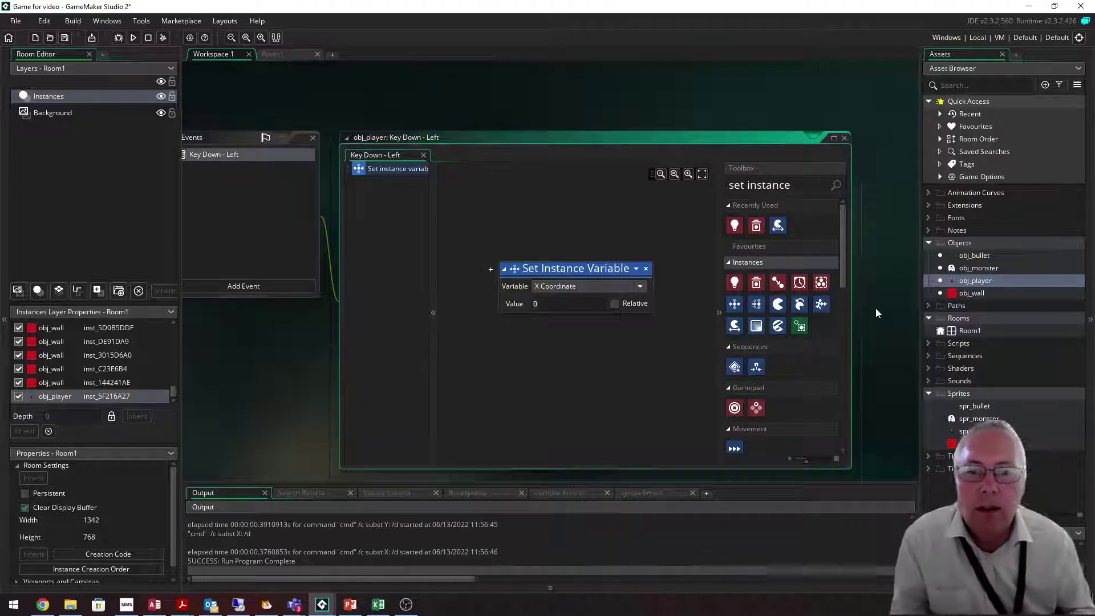
type("-")
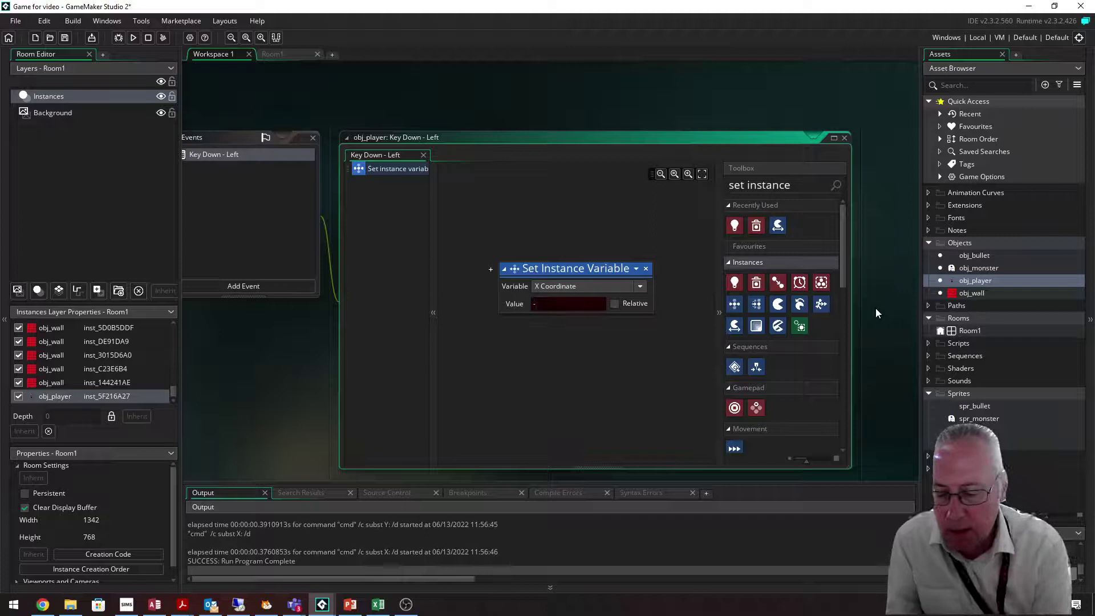
type("3")
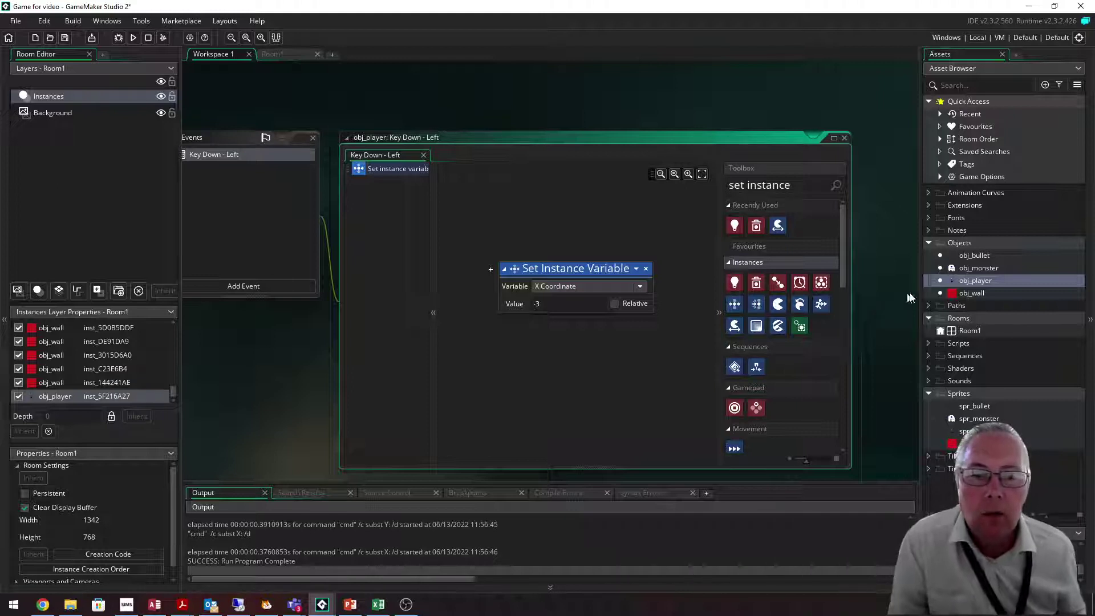
left_click(614, 303)
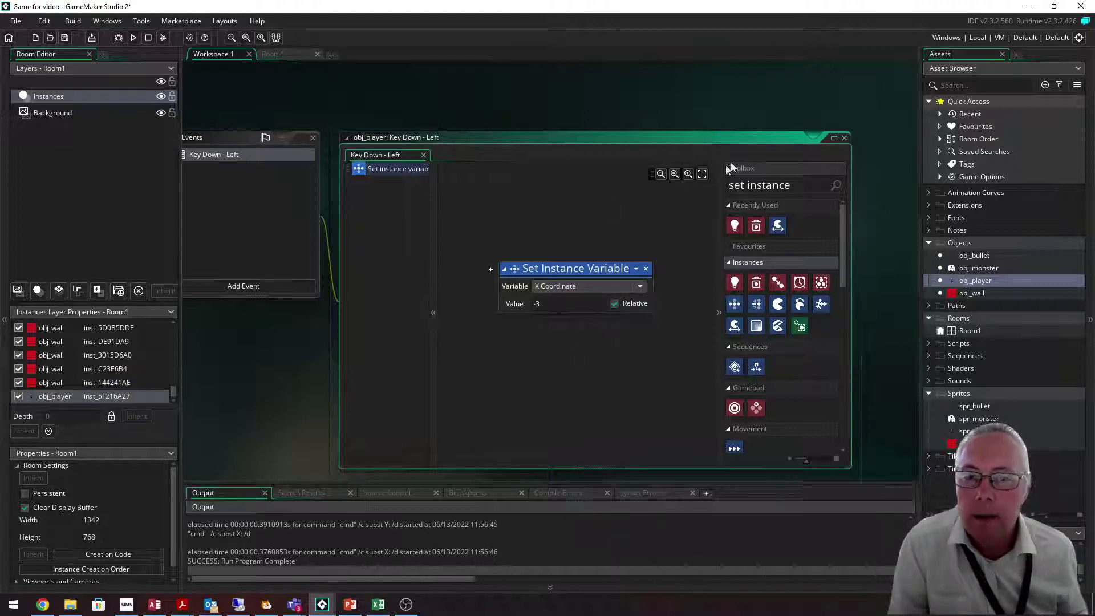
Run the maze game and move the player left to test it
left_click(132, 37)
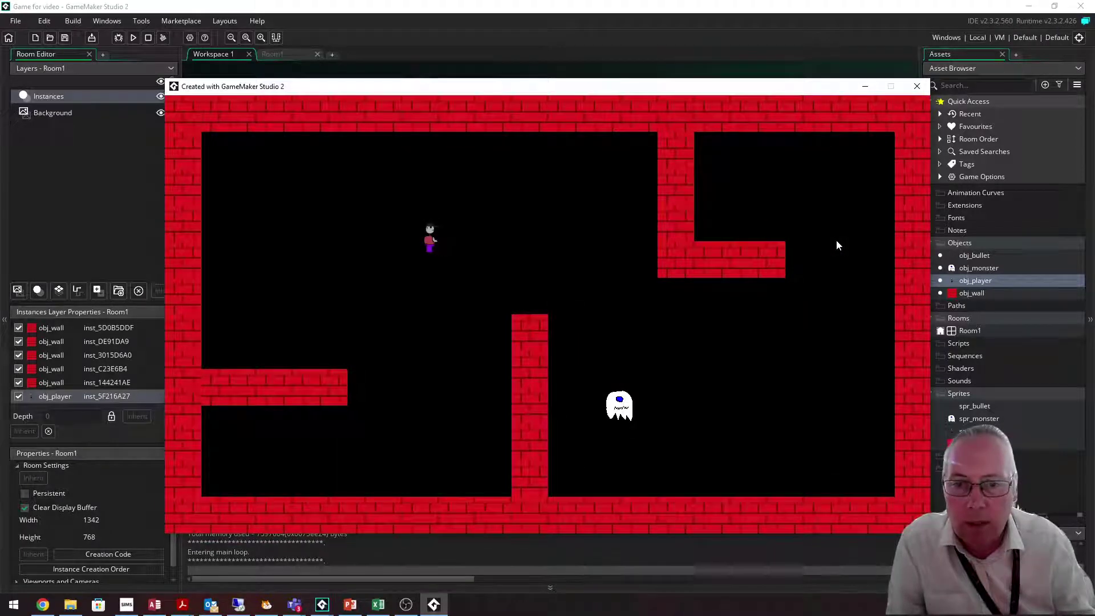
key("Left")
key("Left")
key("Left")
key("Left")
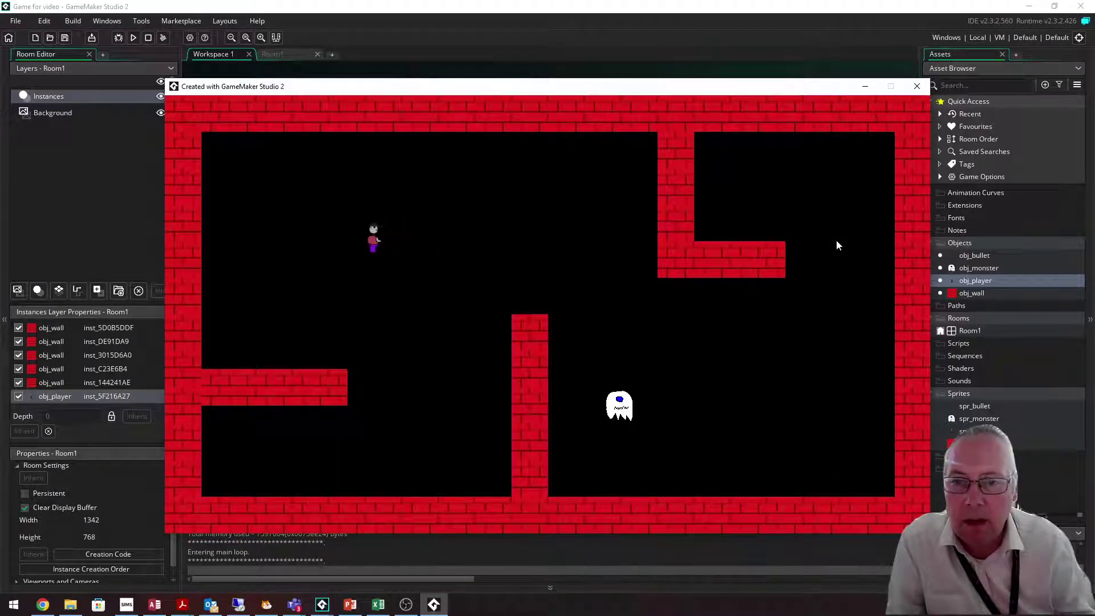
key("Left")
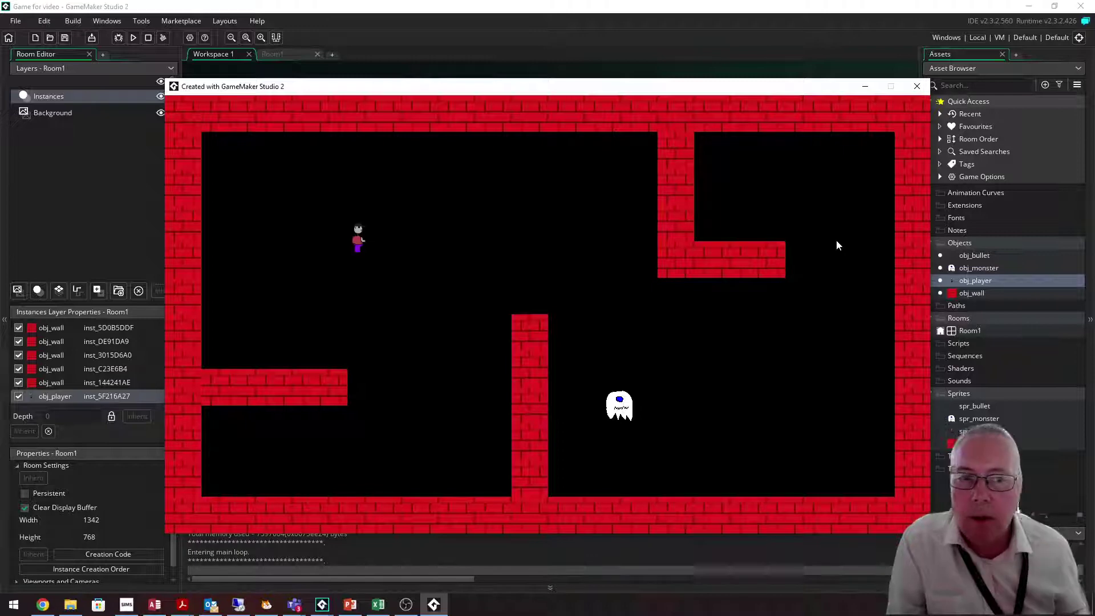
left_click(917, 86)
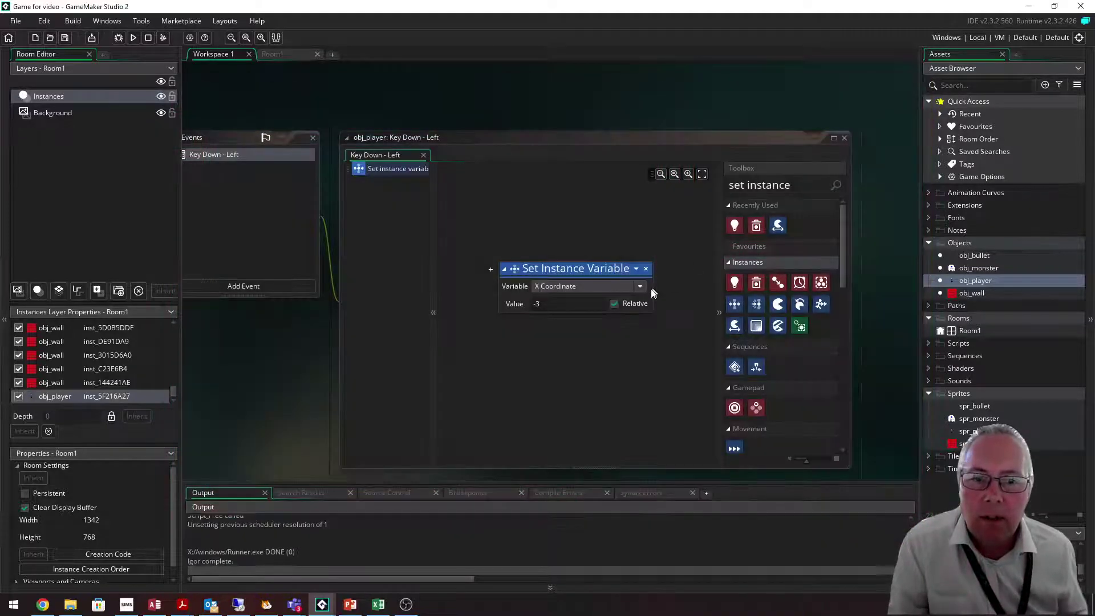
left_click(614, 304)
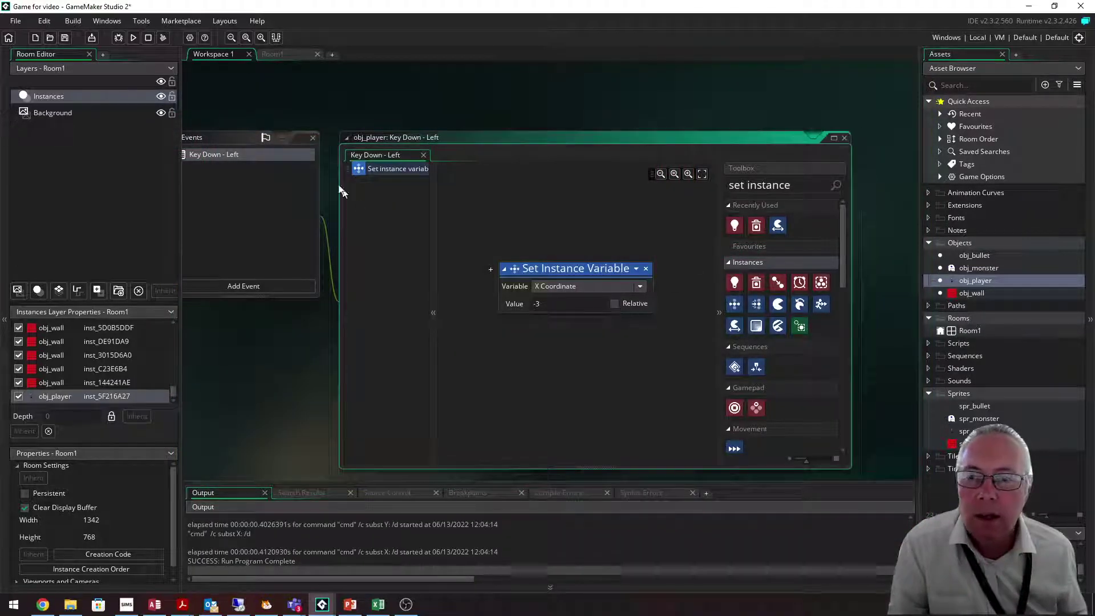
left_click(132, 38)
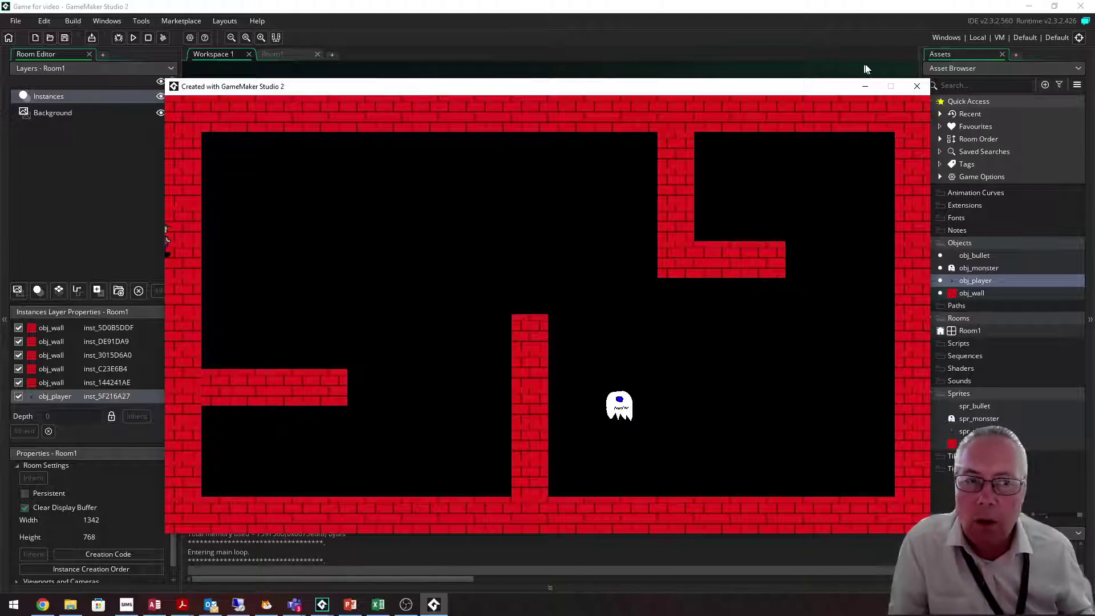
left_click(918, 87)
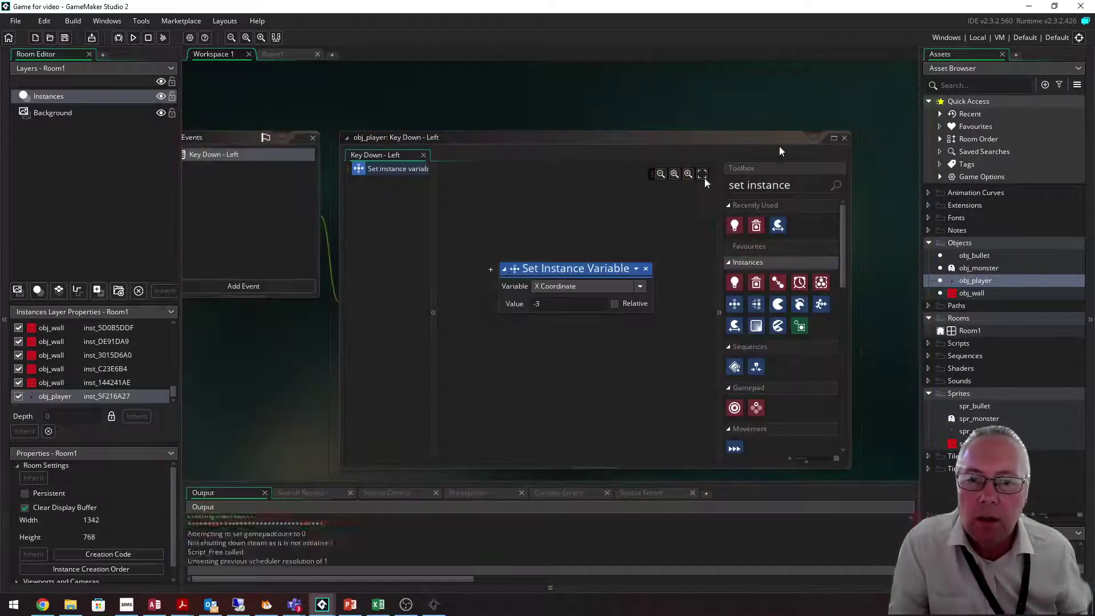
left_click(616, 303)
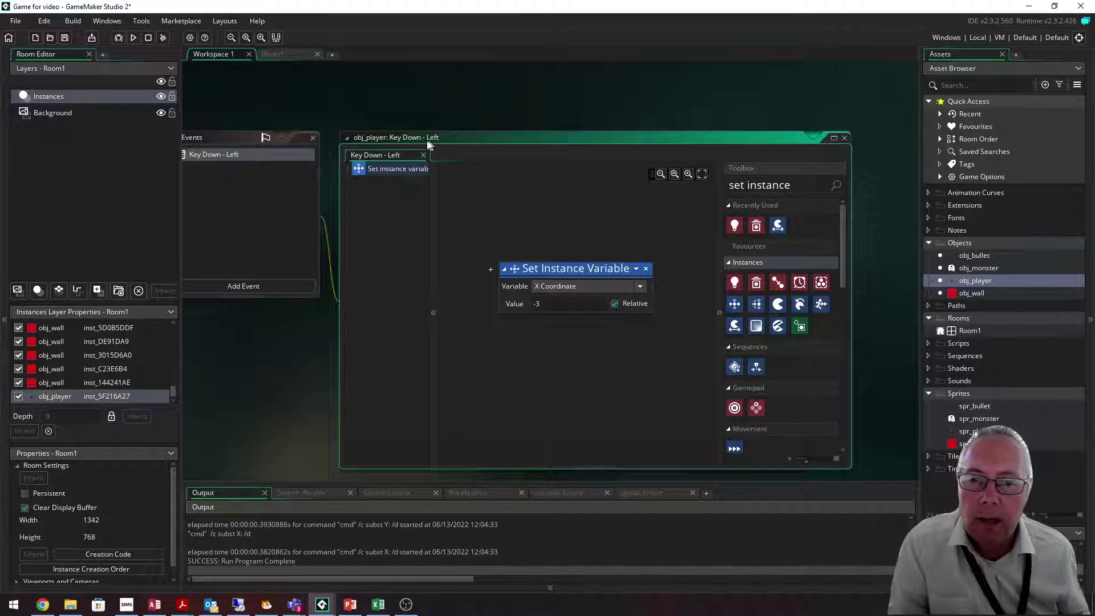
Add a Key Down - Right event whose Set Instance Variable action sets X relatively by 3
left_click_drag(236, 137, 329, 129)
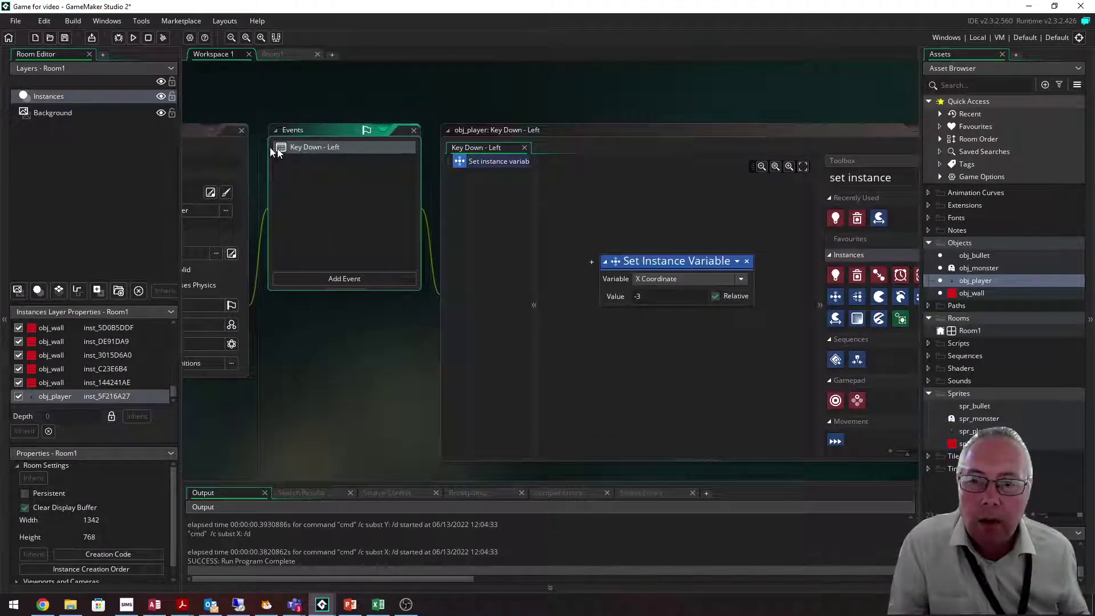
left_click(725, 129)
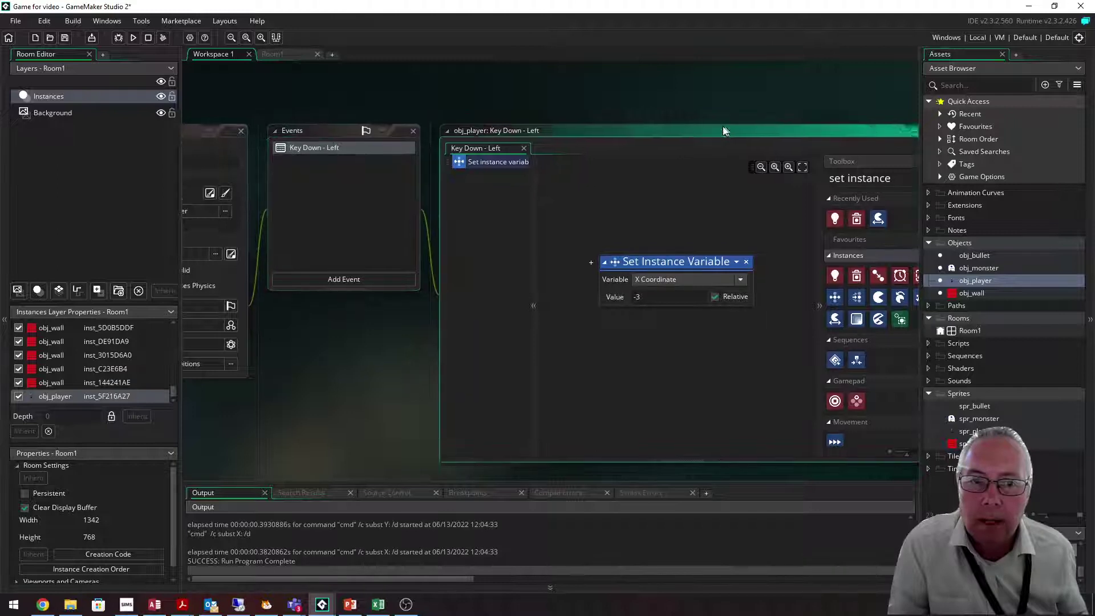
left_click(843, 132)
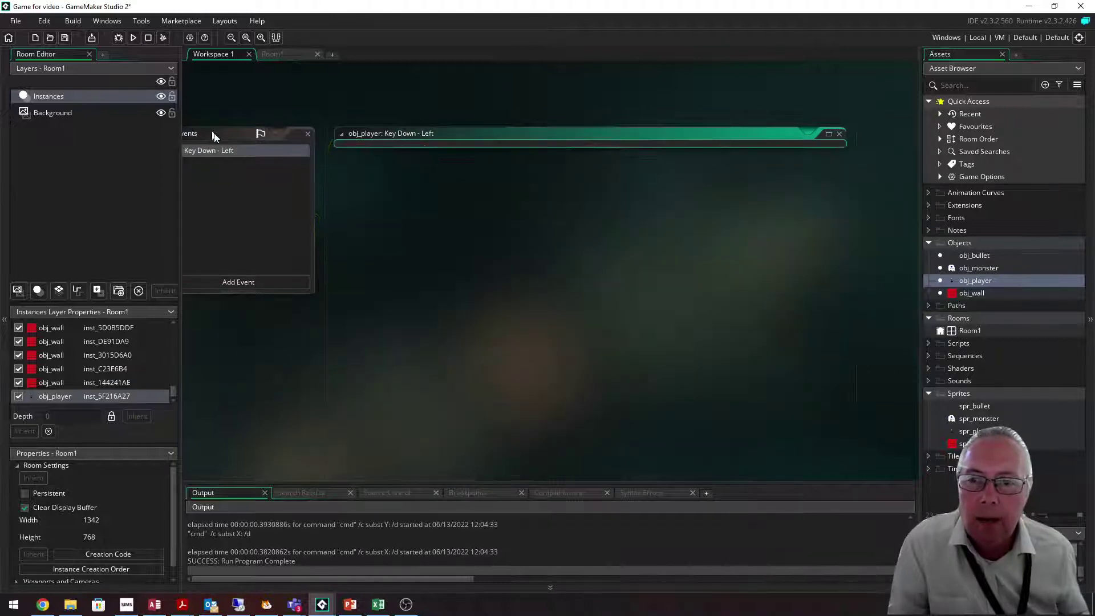
left_click(406, 284)
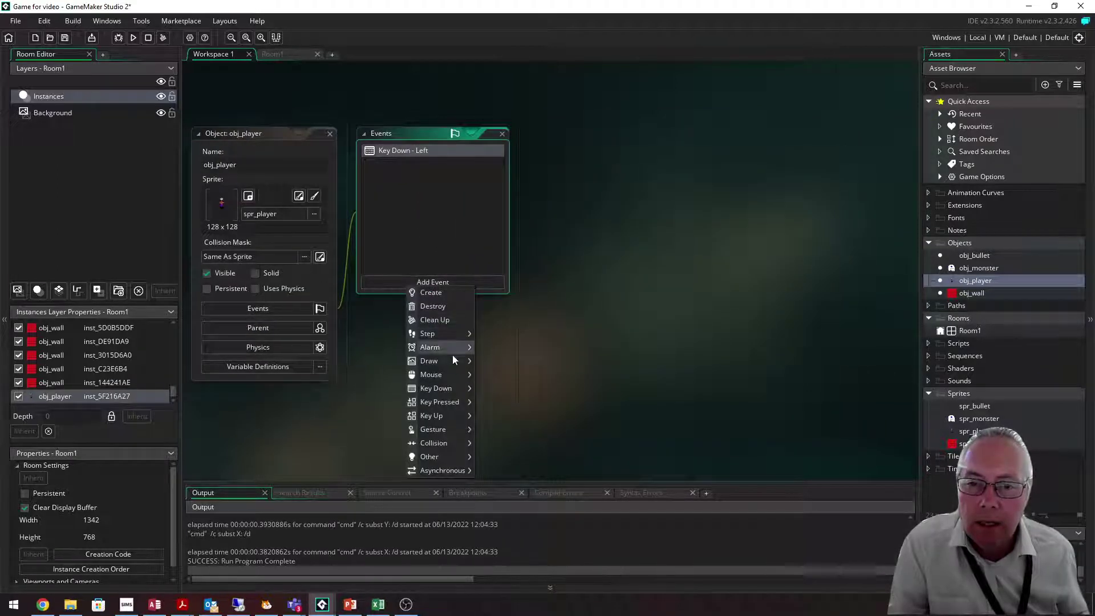
mouse_move(436, 389)
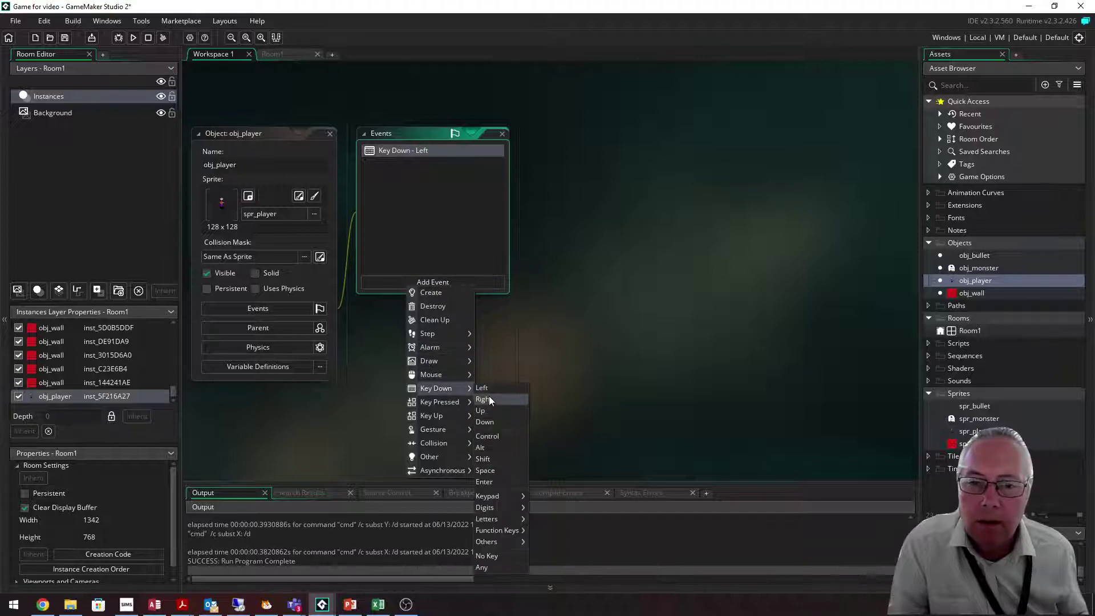
left_click(488, 398)
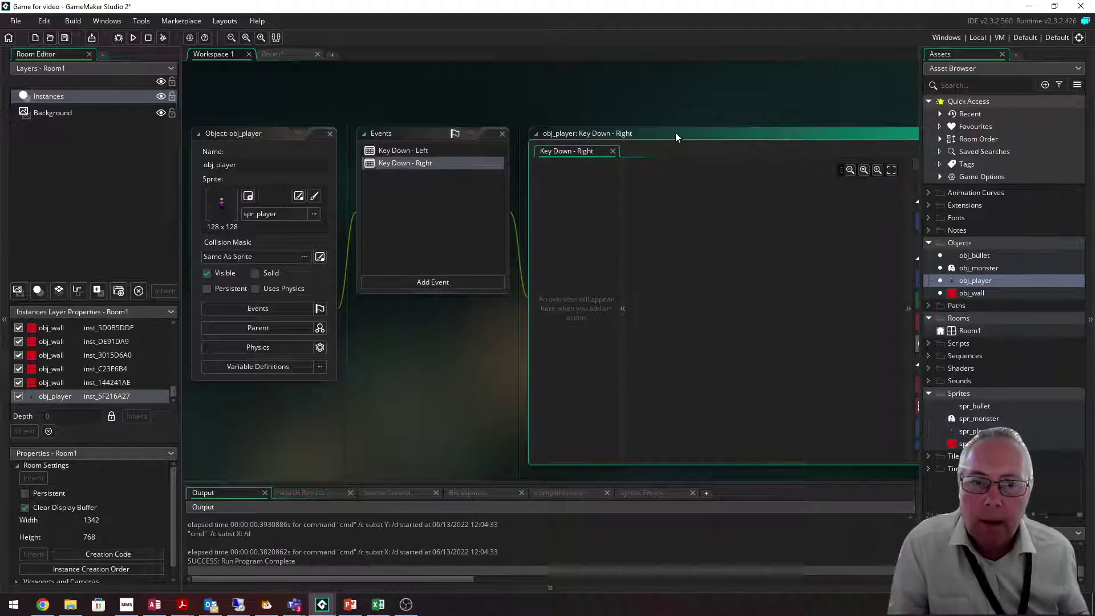
scroll(675, 133, "down", 2)
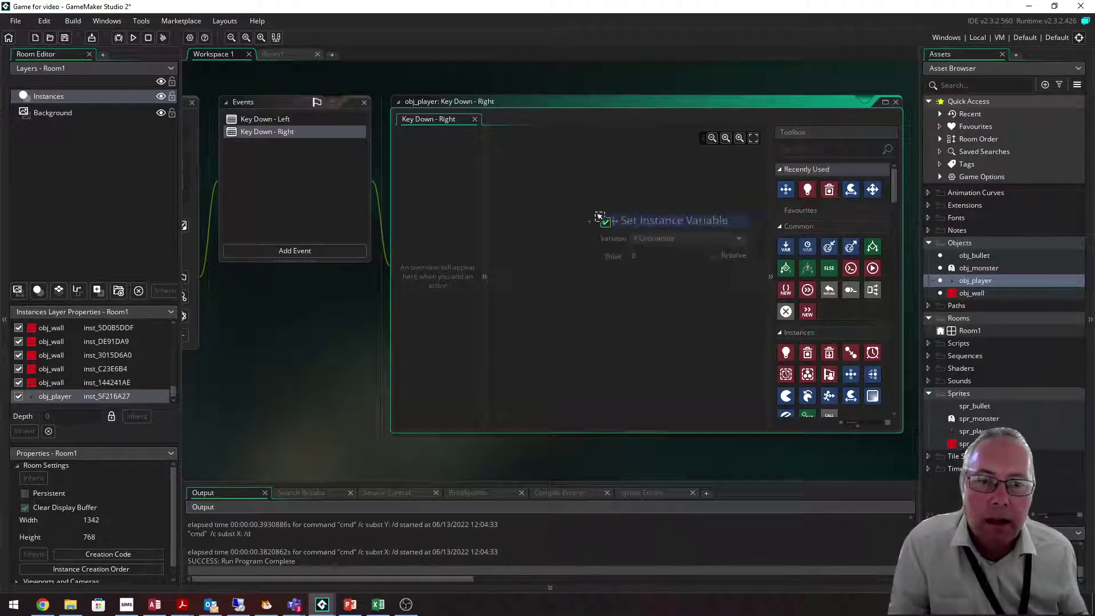
left_click_drag(788, 192, 599, 235)
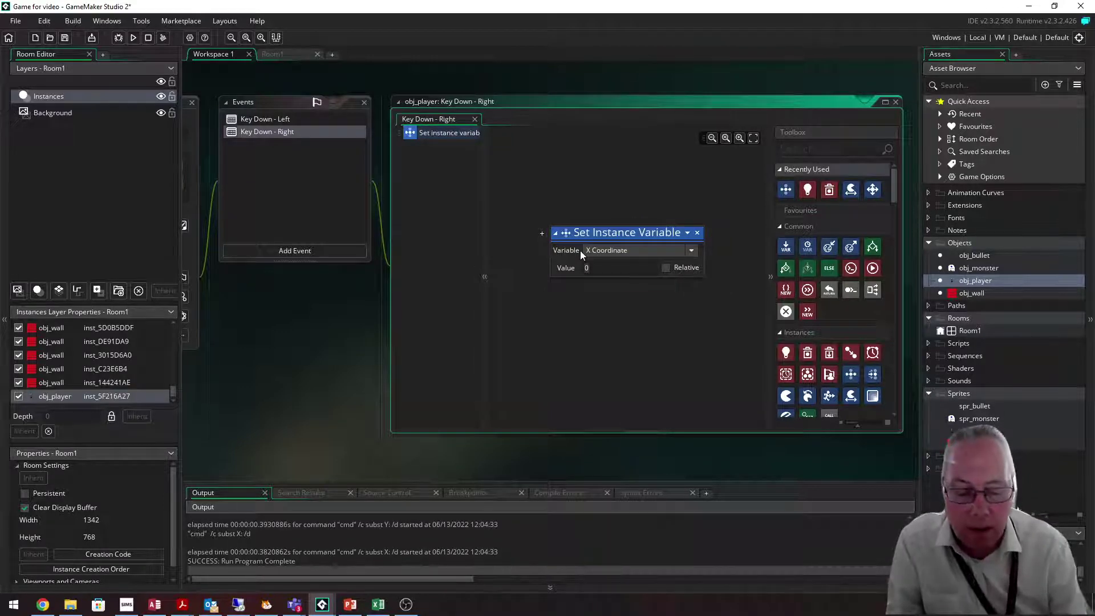
type("3")
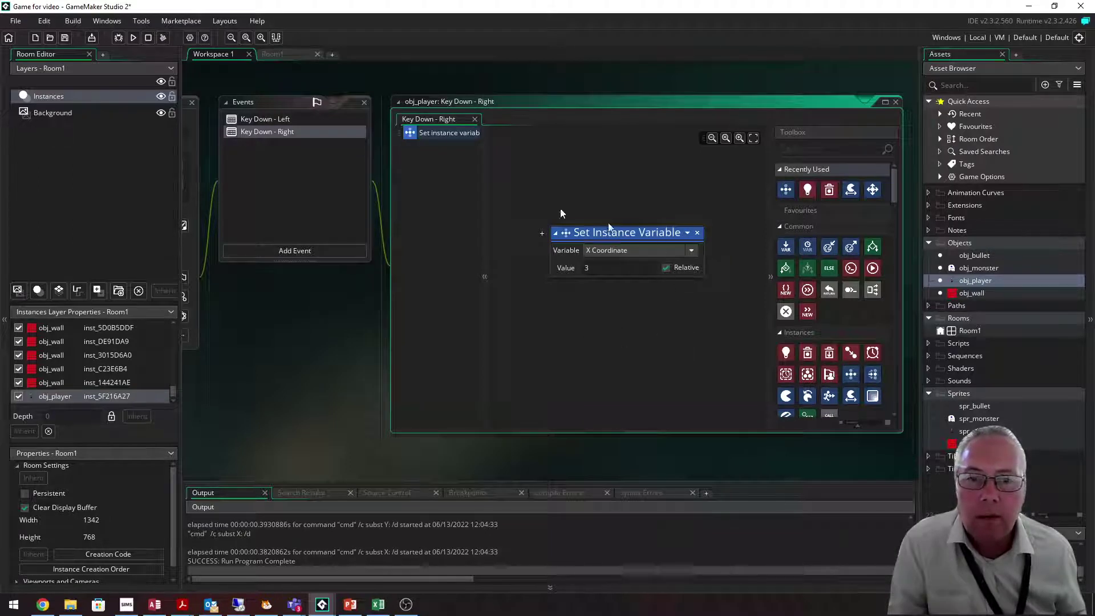
left_click(896, 101)
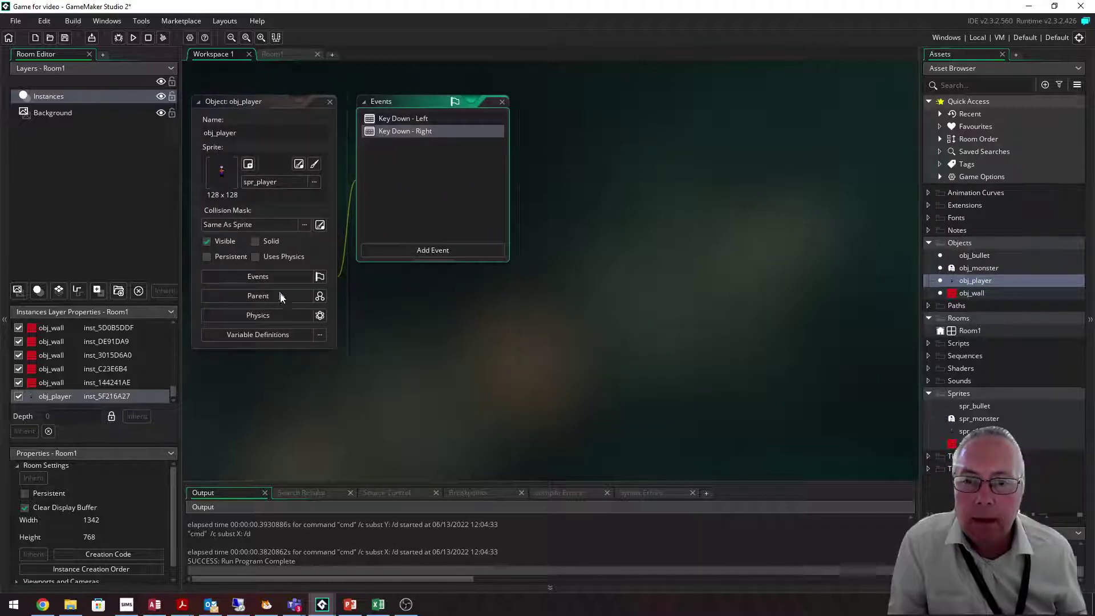
Add a Key Down - Up event with Set Instance Variable changing Y Coordinate by relative -3
left_click(395, 251)
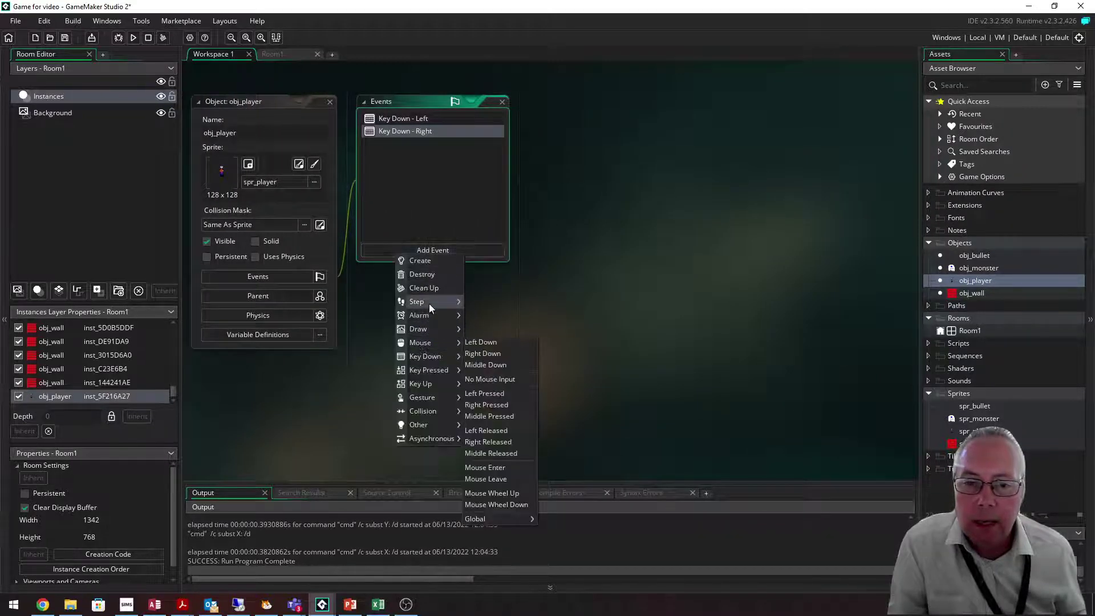
mouse_move(426, 356)
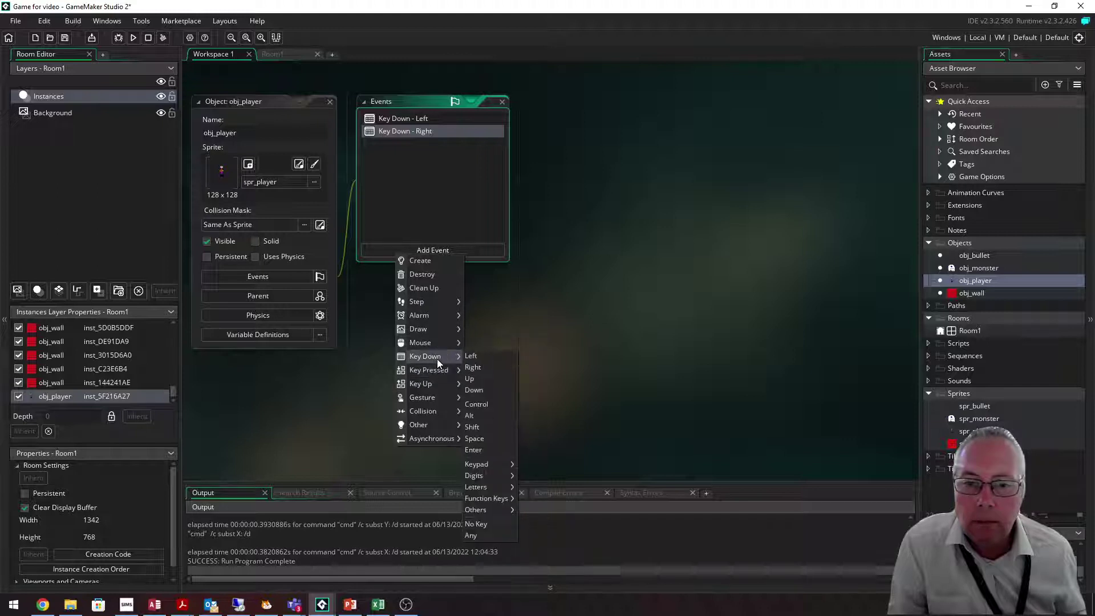
left_click(479, 379)
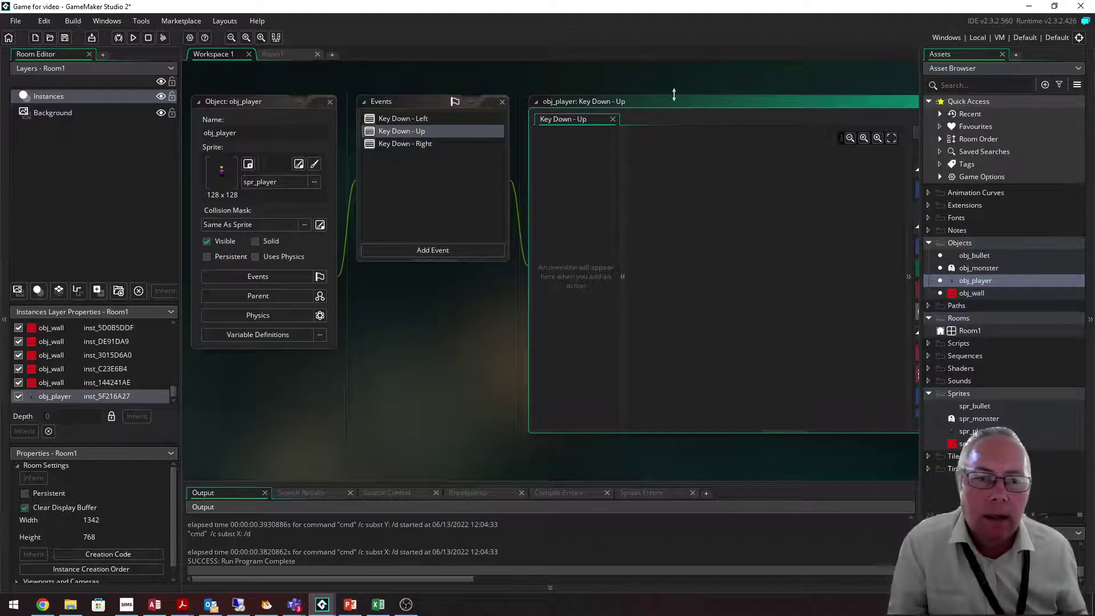
scroll(676, 100, "down", 3)
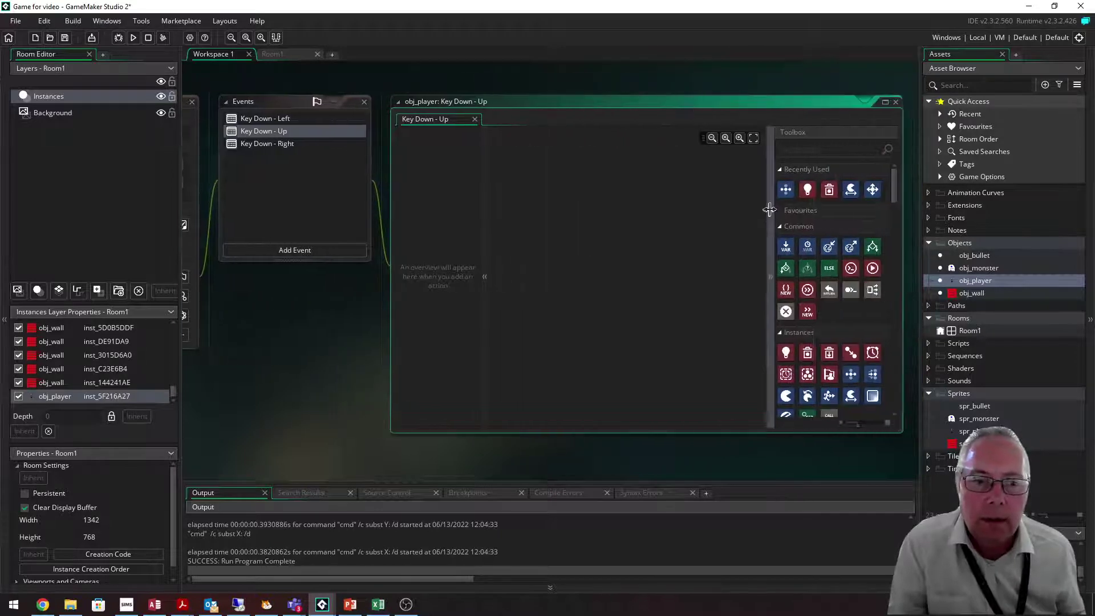
left_click_drag(787, 190, 624, 239)
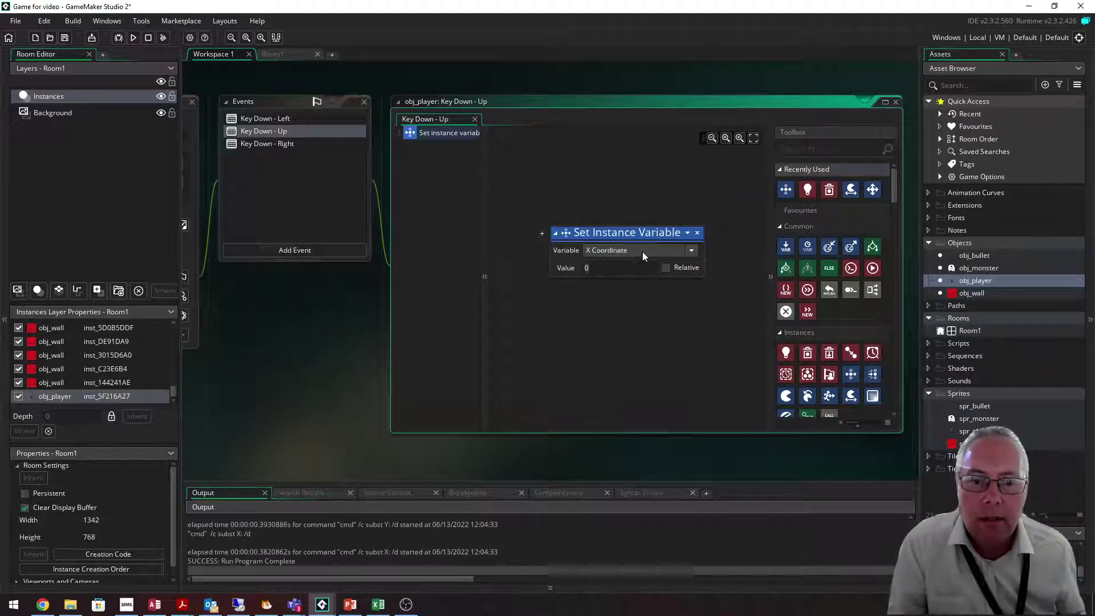
left_click(629, 268)
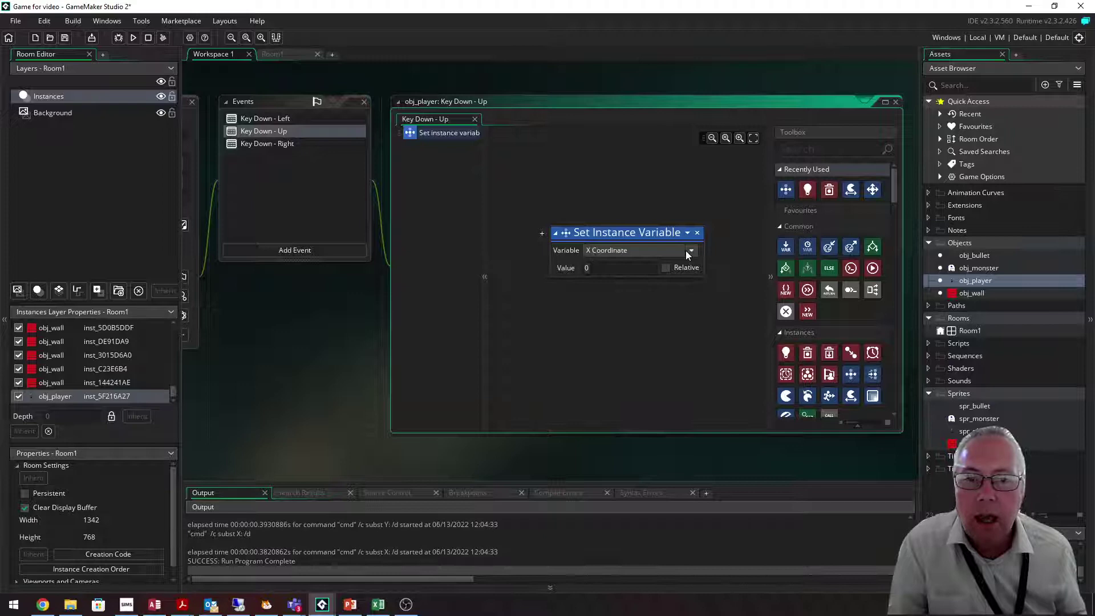
left_click(690, 249)
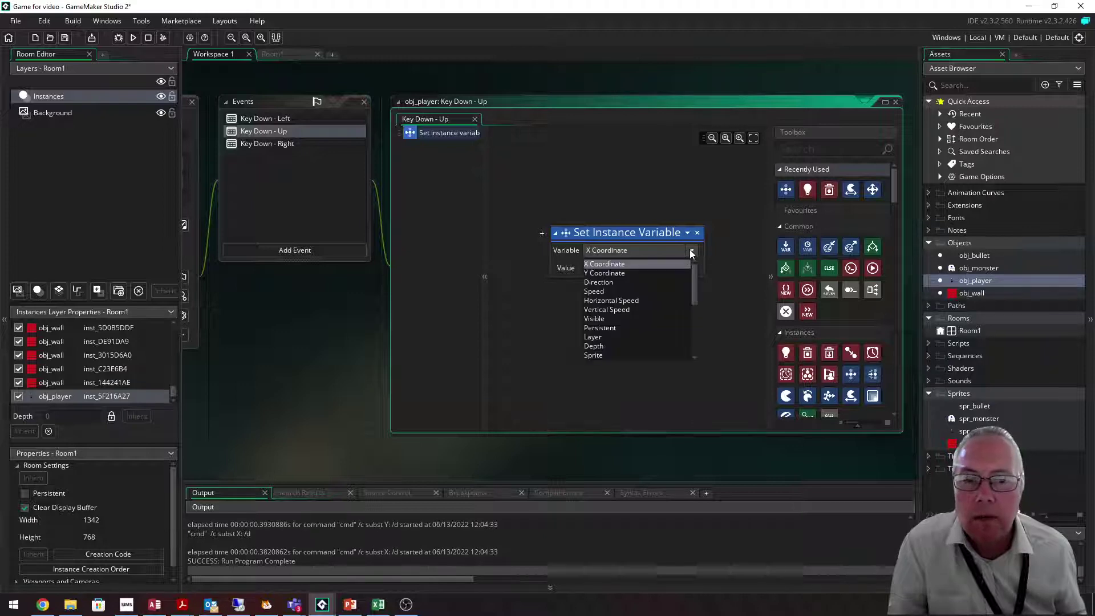
left_click(631, 274)
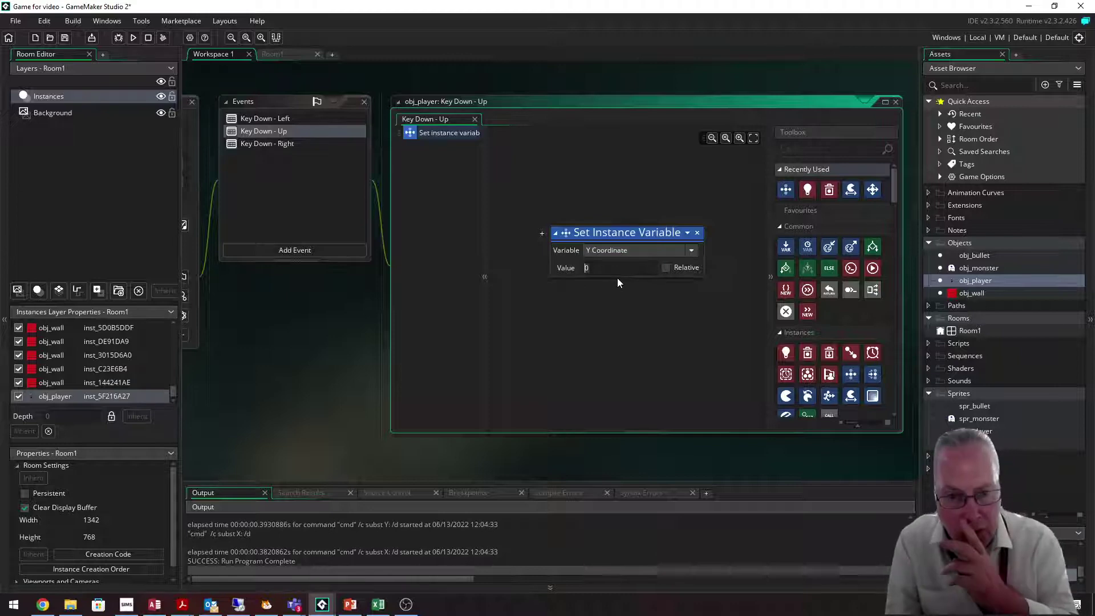
type("-3")
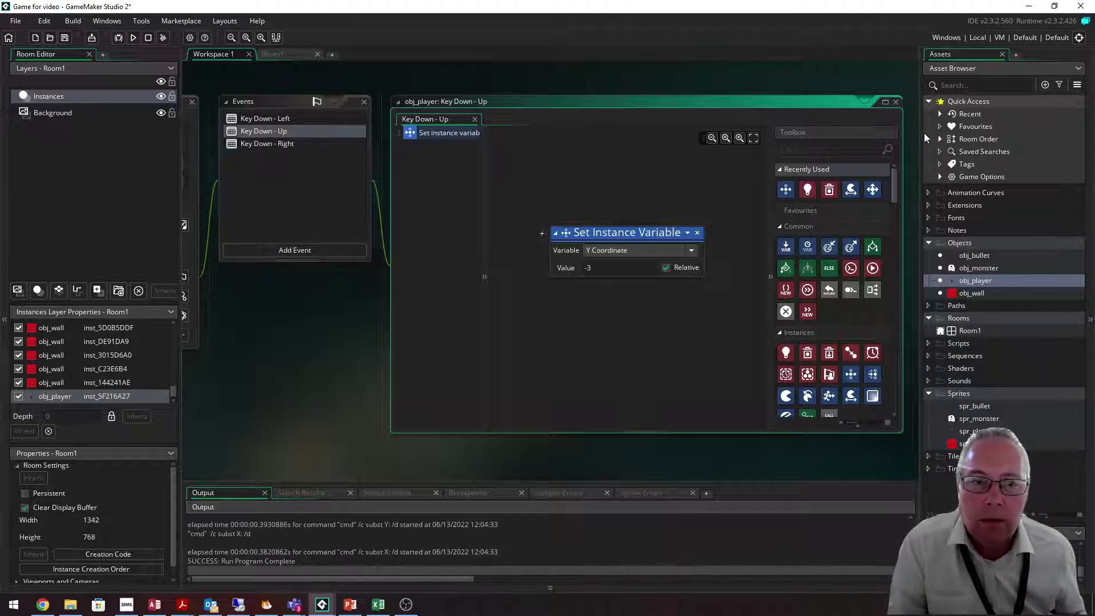
Add a Key Down - Down event with Set Instance Variable changing Y Coordinate by relative 3
left_click(897, 102)
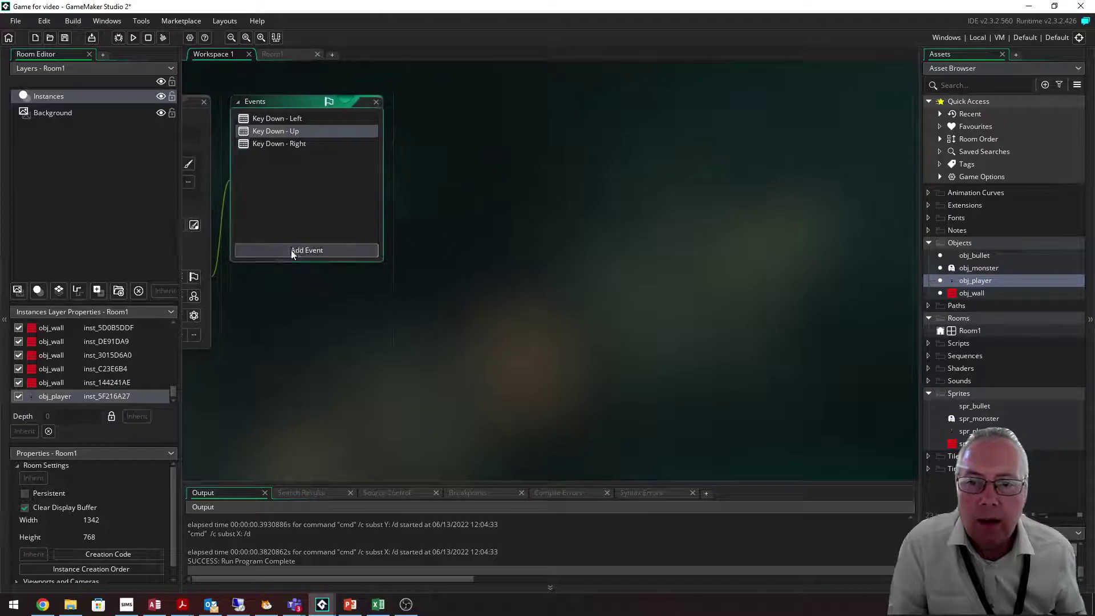
left_click(432, 251)
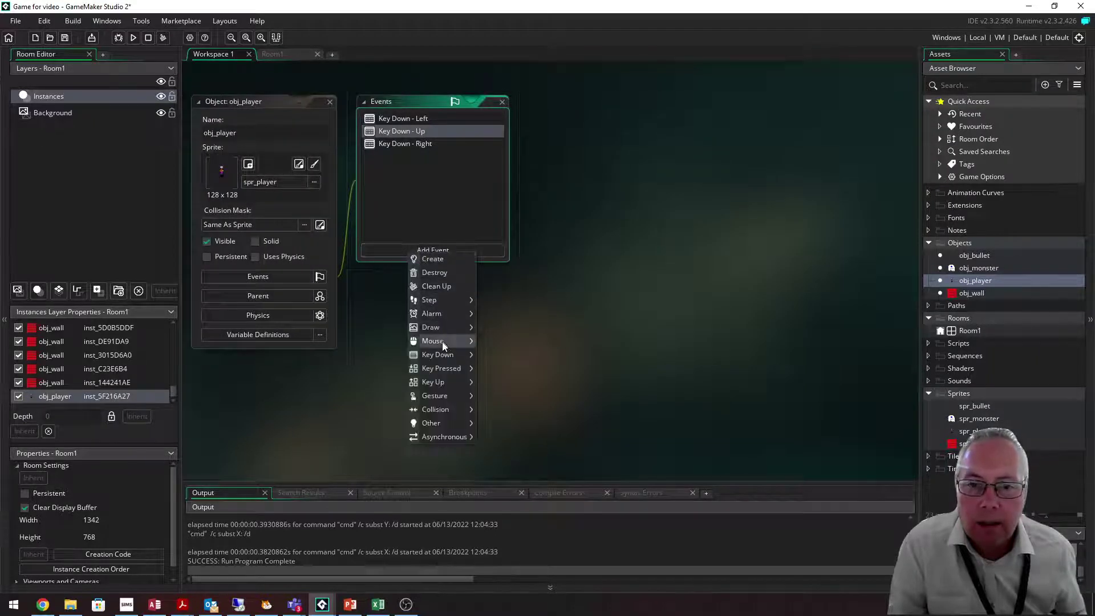
mouse_move(438, 355)
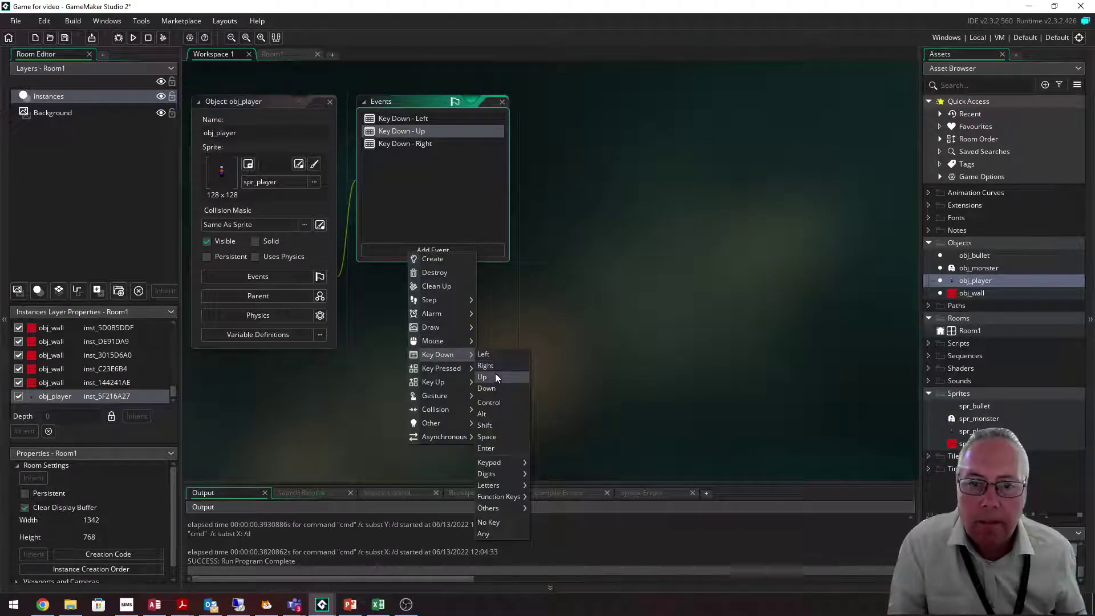
left_click(491, 388)
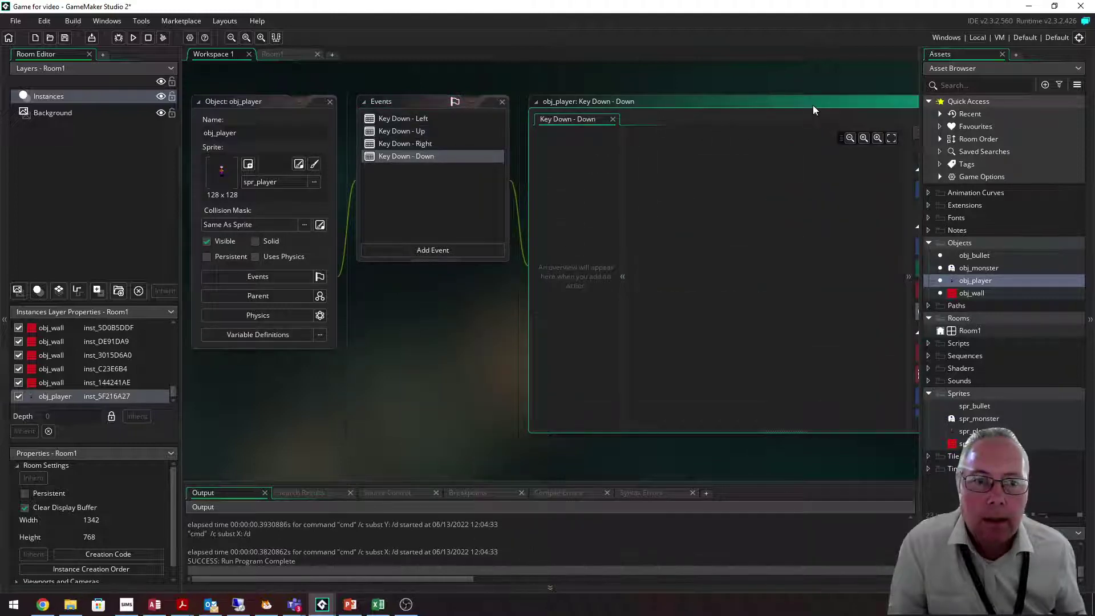
scroll(813, 128, "down", 3)
left_click_drag(786, 189, 616, 250)
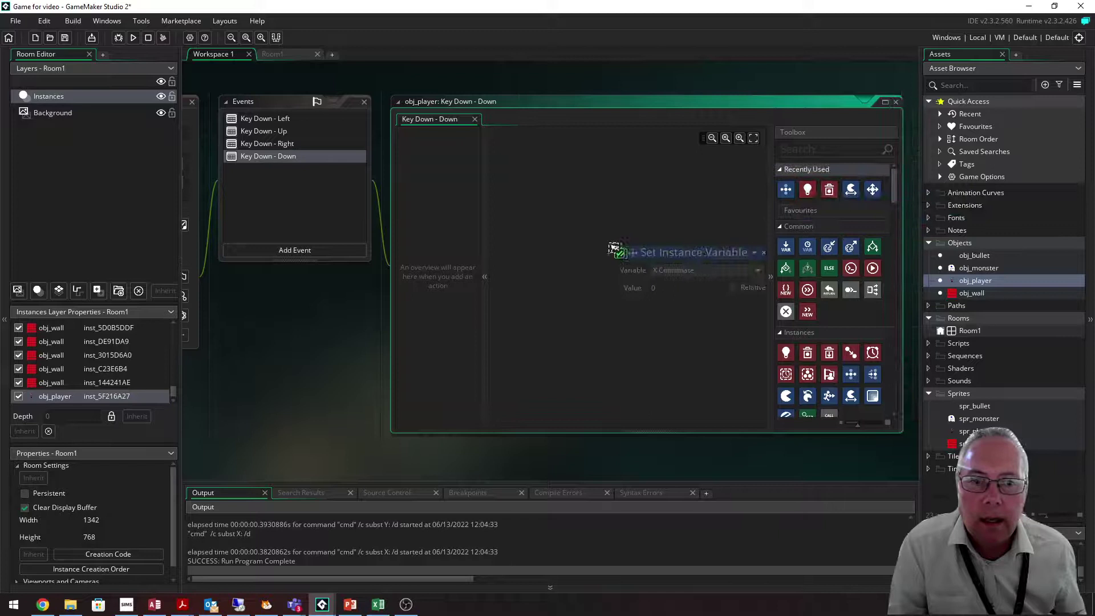
left_click(691, 250)
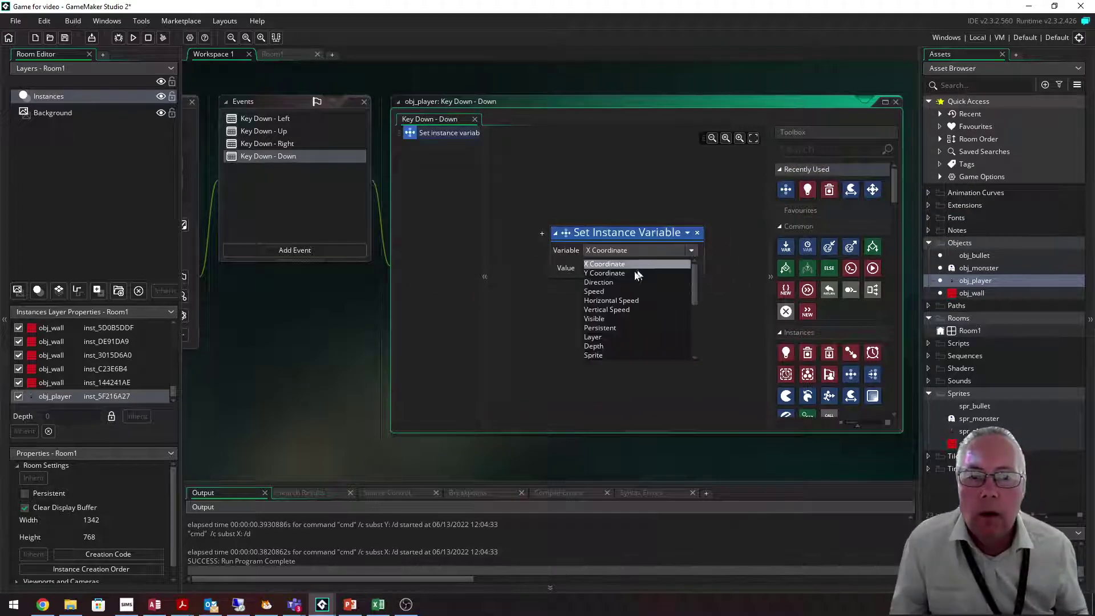
left_click(638, 274)
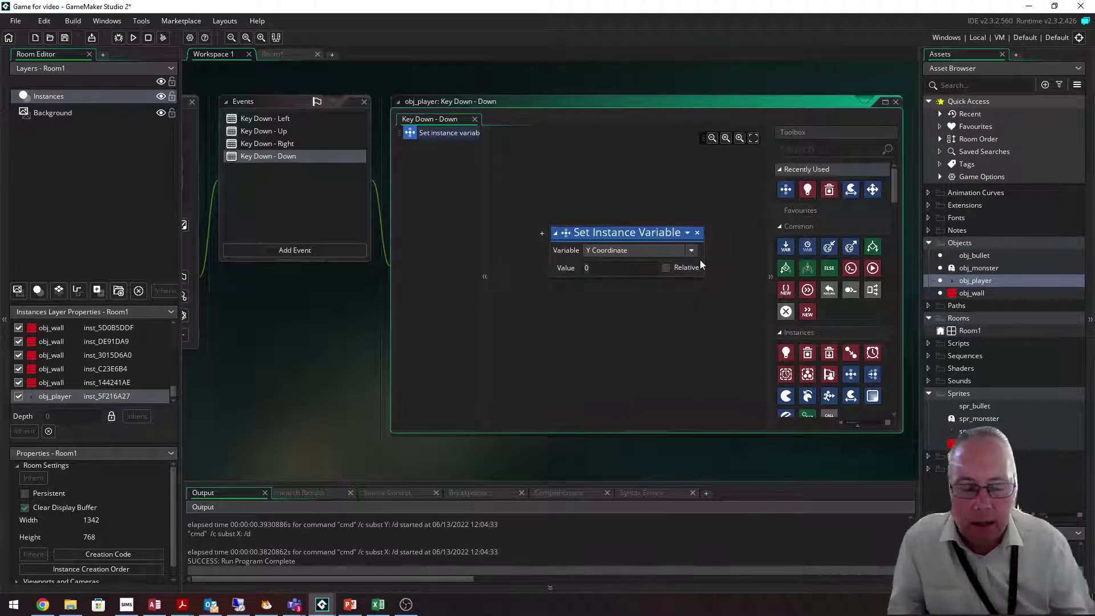
key("BackSpace")
type("3")
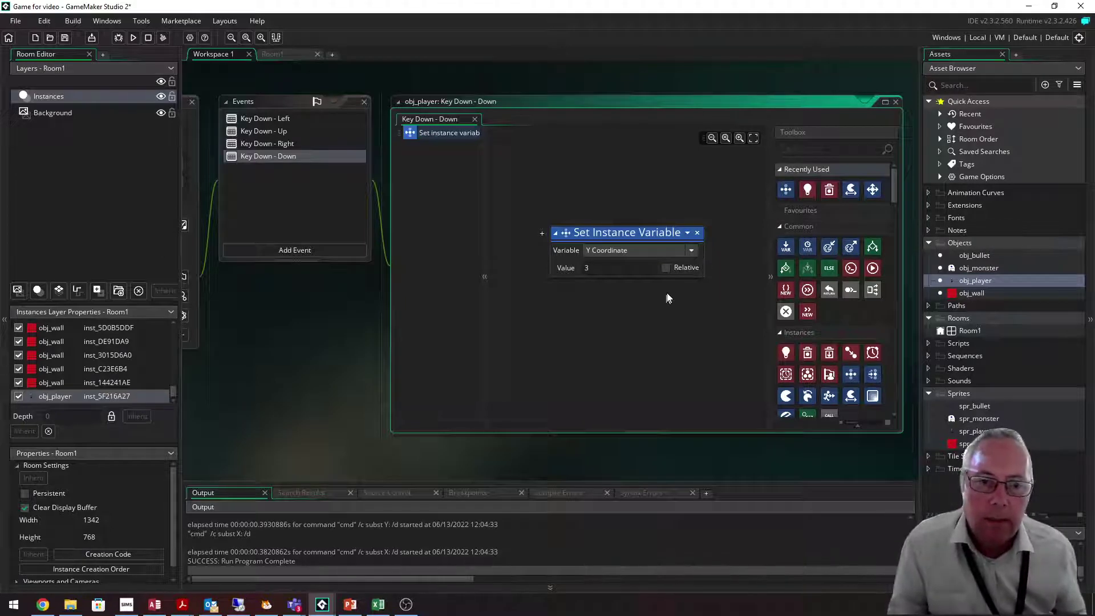
left_click(666, 268)
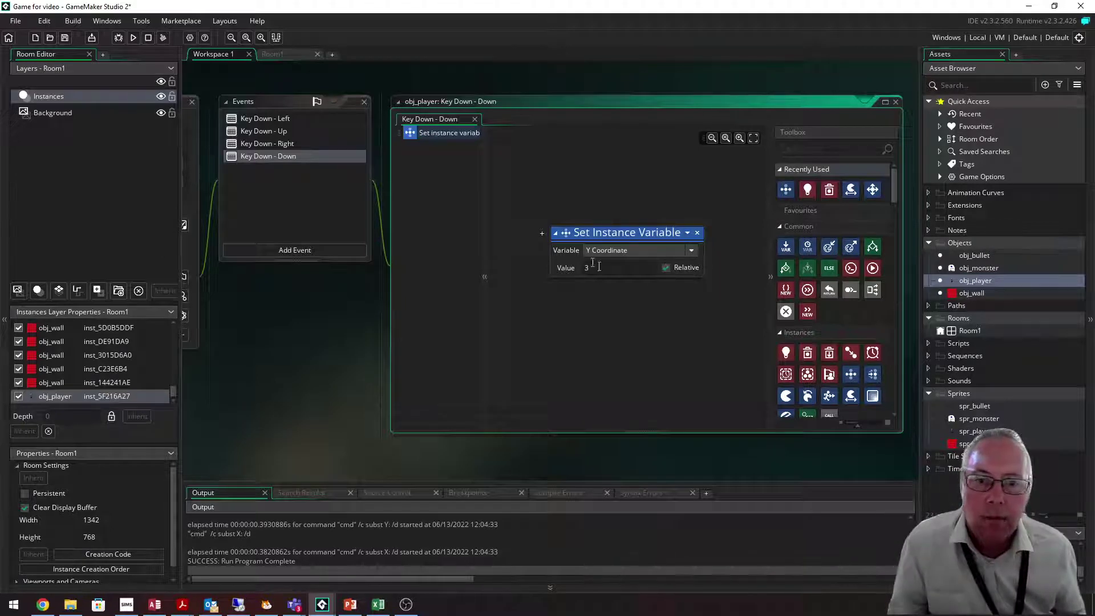
Run the maze game and move the player down, up, right and left
left_click(133, 37)
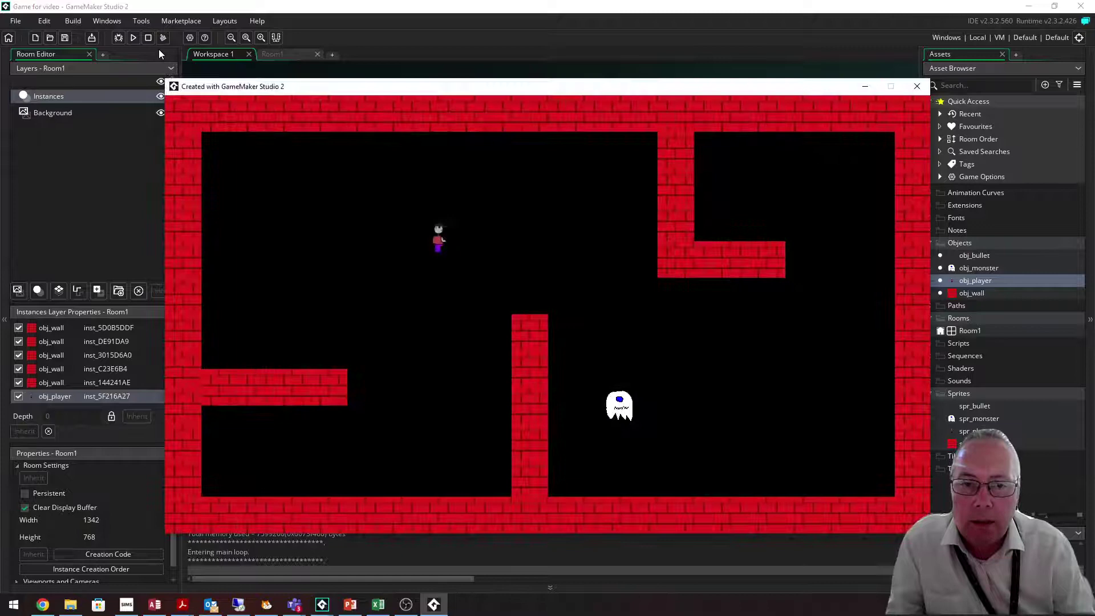
key("Down")
key("Right")
key("Up")
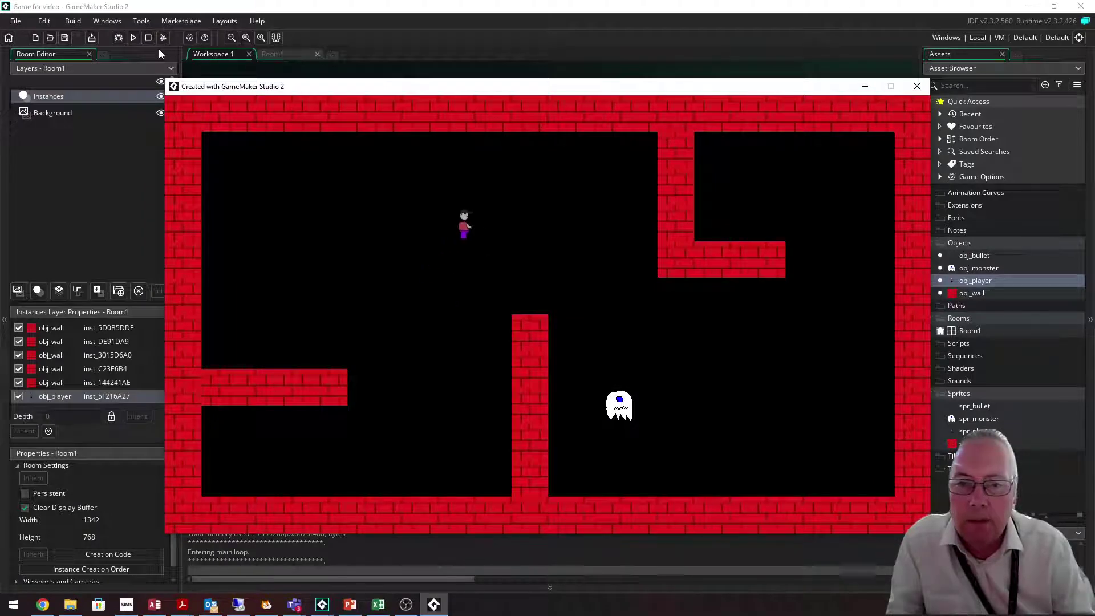
key("Up")
key("Right")
key("Left")
key("Down+Left")
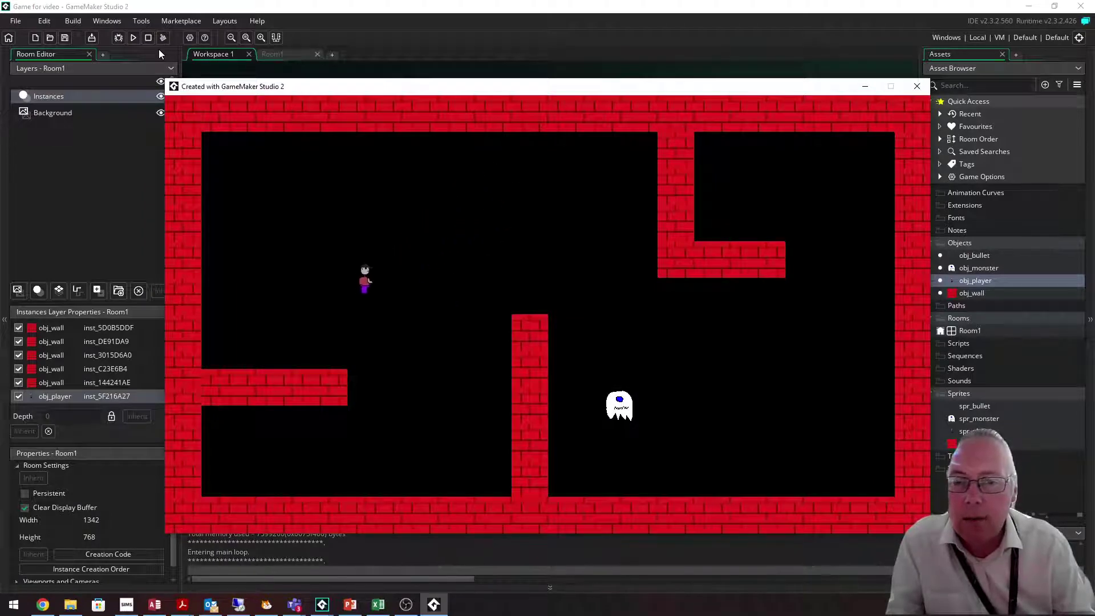
key("Down")
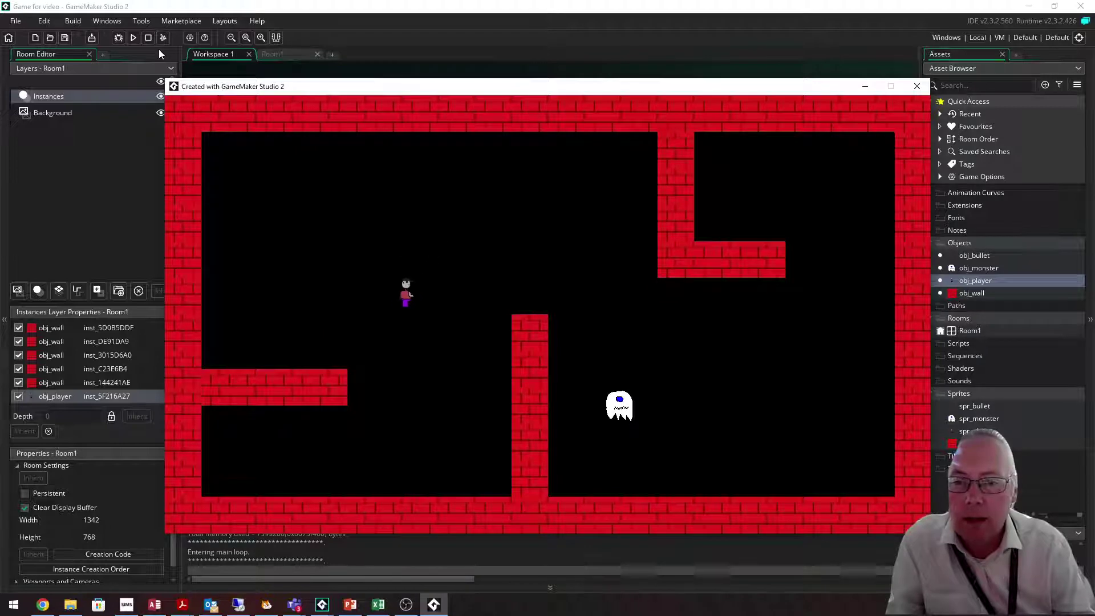
key("Left")
key("Left")
key("Left")
key("Left")
key("Left")
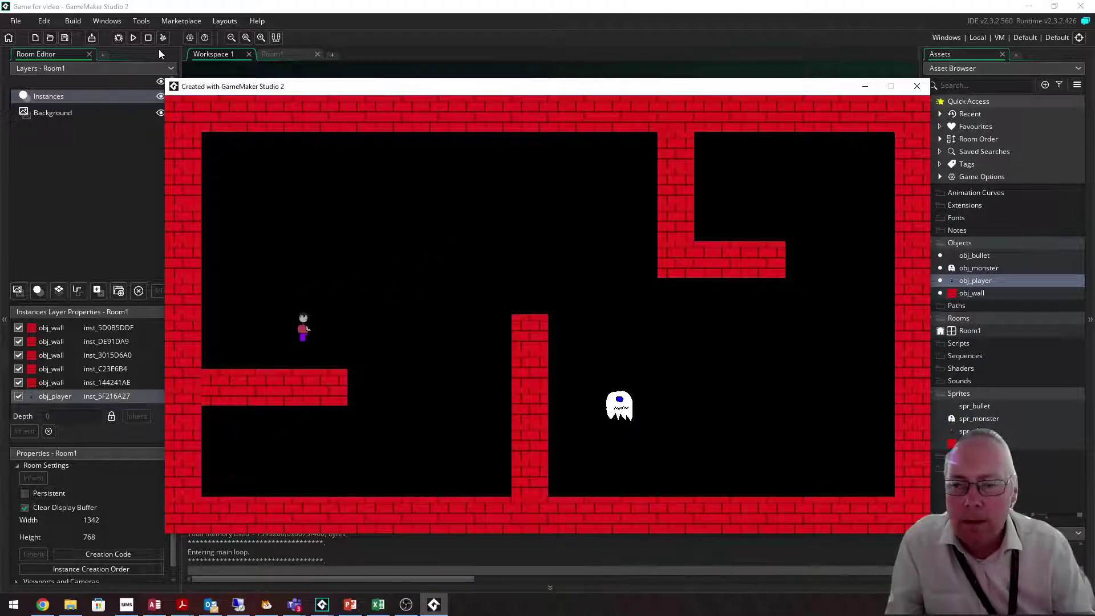
Steer the player right across the room beside the ghost, then up and left
key("Right")
key("Right")
key("Right")
key("Right")
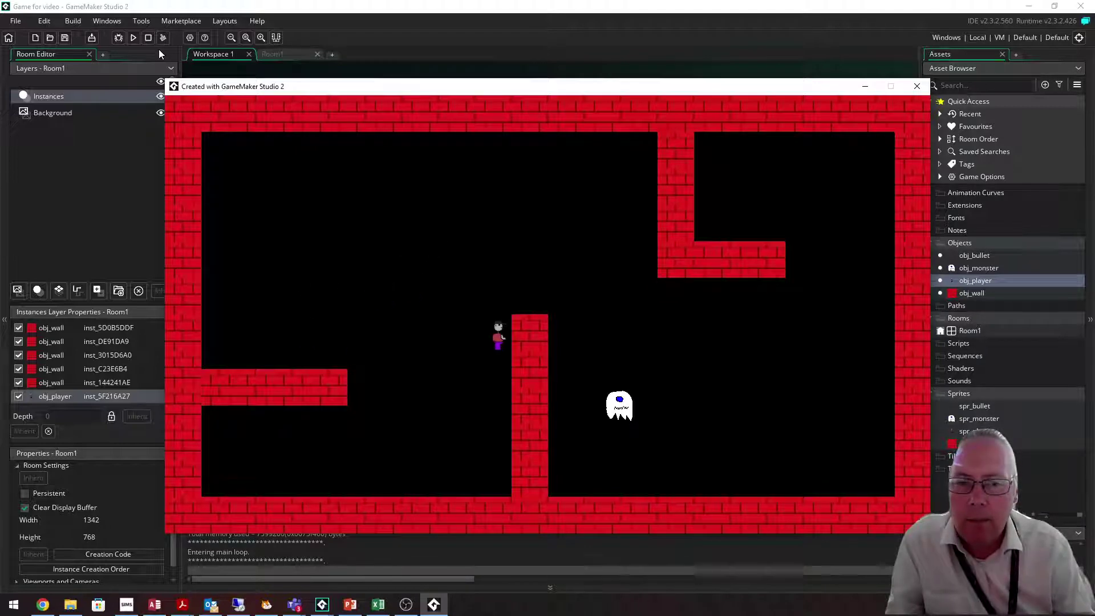
key("Right")
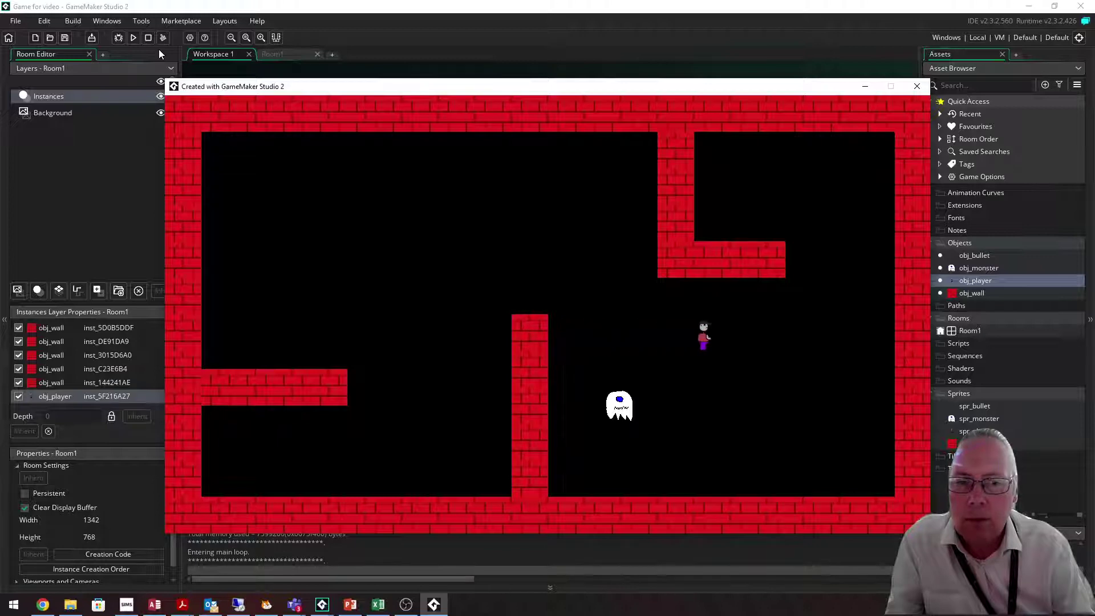
key("Right")
key("Right")
key("Right")
key("Down")
key("Left")
key("Left")
key("Left")
key("Left")
key("Down")
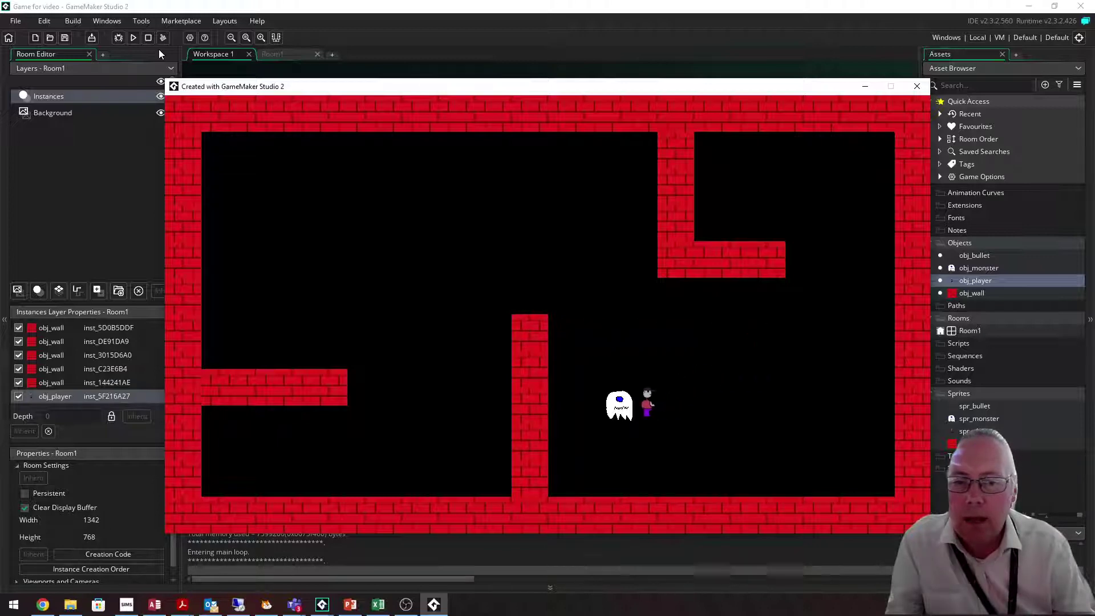
key("Left")
key("Left")
key("Left")
key("Left")
key("Left")
key("Up")
key("Up")
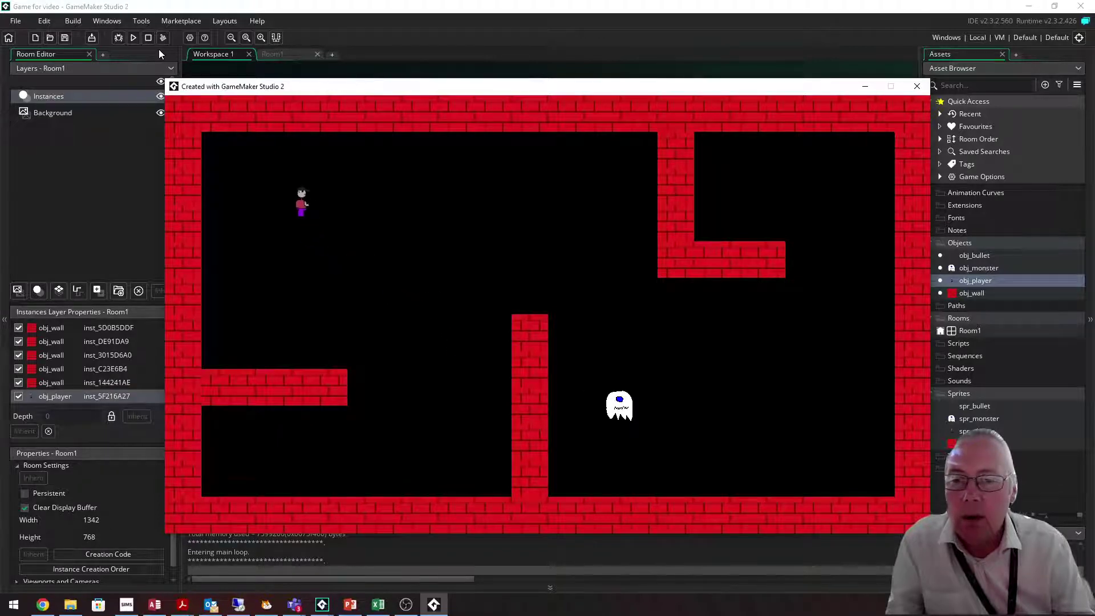
key("Left")
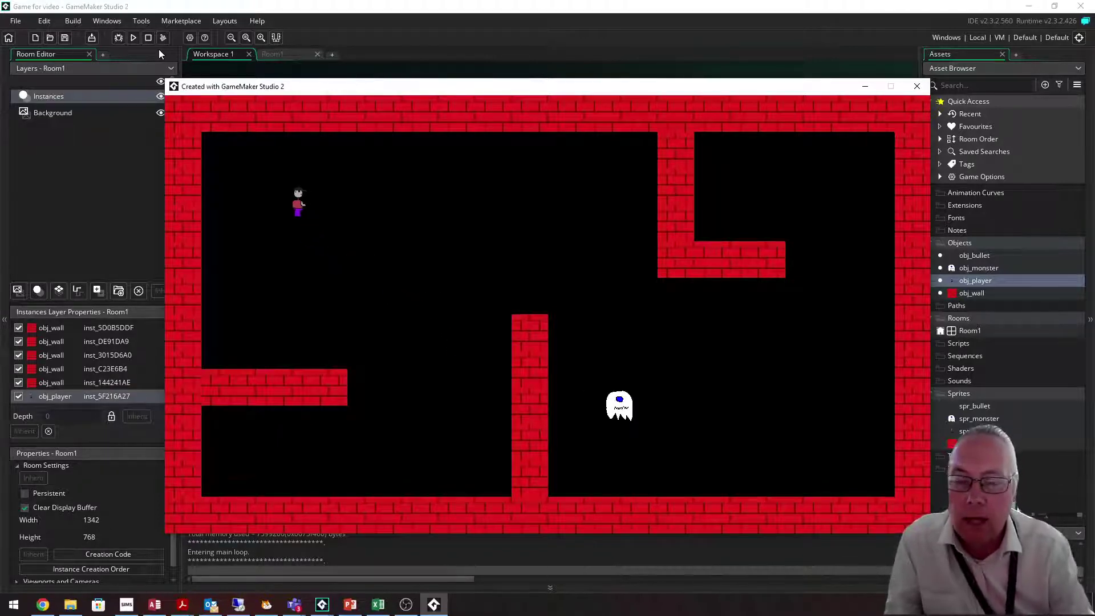